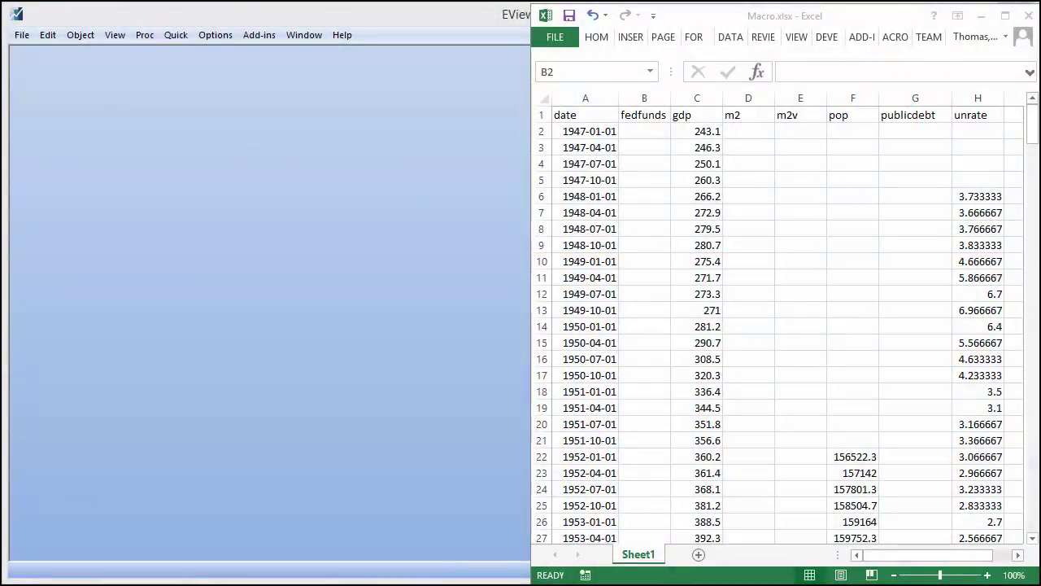
- Scroll through Macro.xlsx's quarterly data, starting at the first fedfunds cell, down to the last rows
{"action": "left_click", "coordinate": [653, 128]}
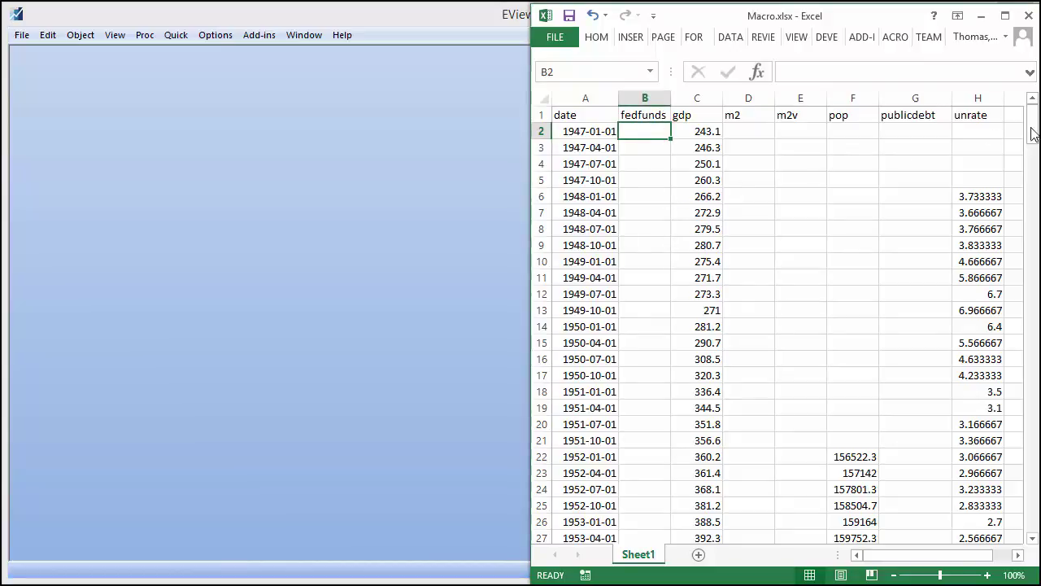
{"action": "left_click_drag", "start_coordinate": [1032, 132], "coordinate": [977, 527]}
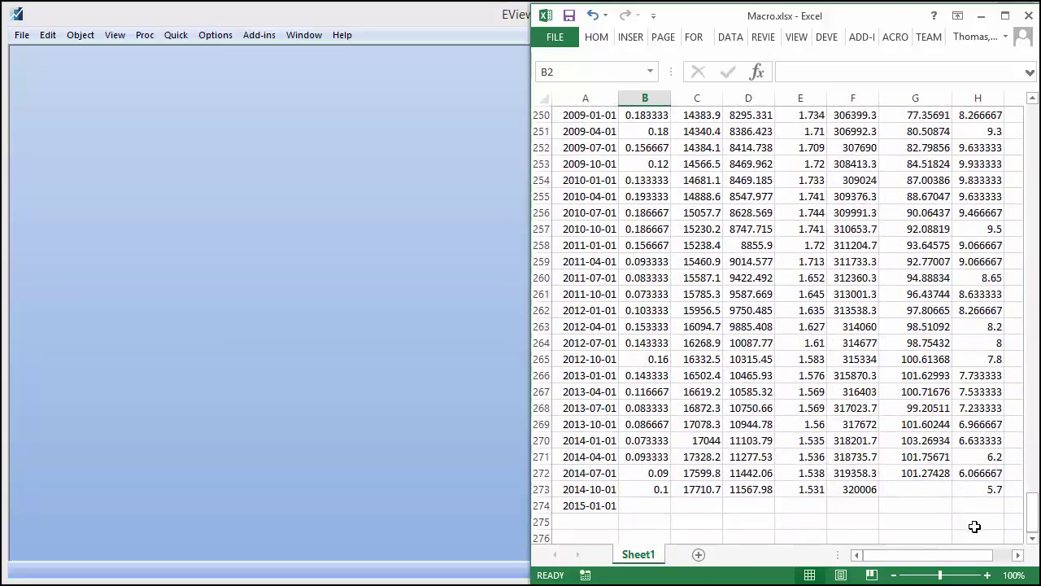
- Import Macro.xlsx into a new MACRO workfile, 1947Q1–2015Q1 with 273 obs, linked to the Excel file
{"action": "key", "text": "alt+Tab"}
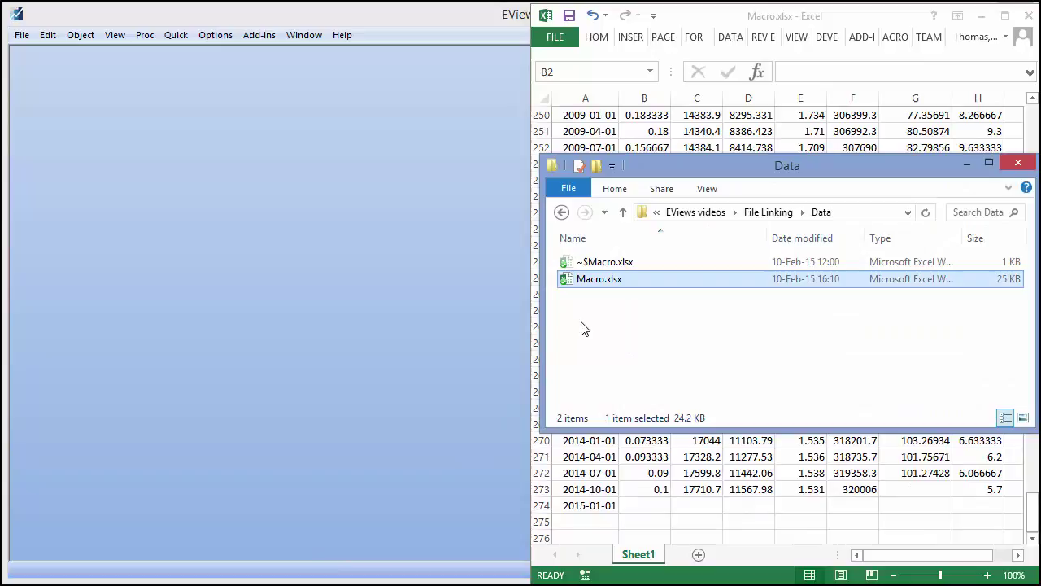
{"action": "left_click_drag", "start_coordinate": [591, 284], "coordinate": [381, 265]}
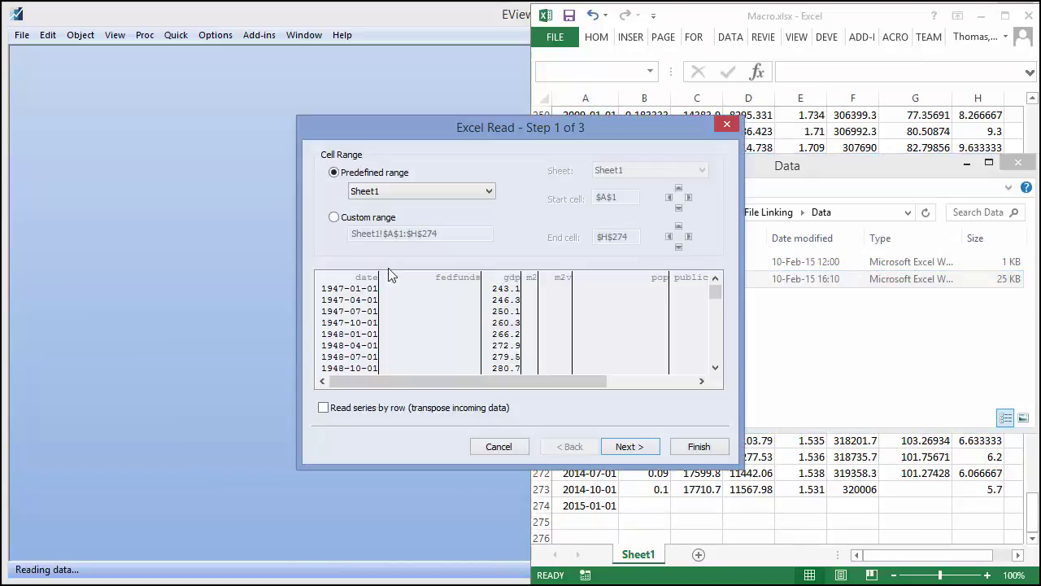
{"action": "left_click", "coordinate": [699, 446]}
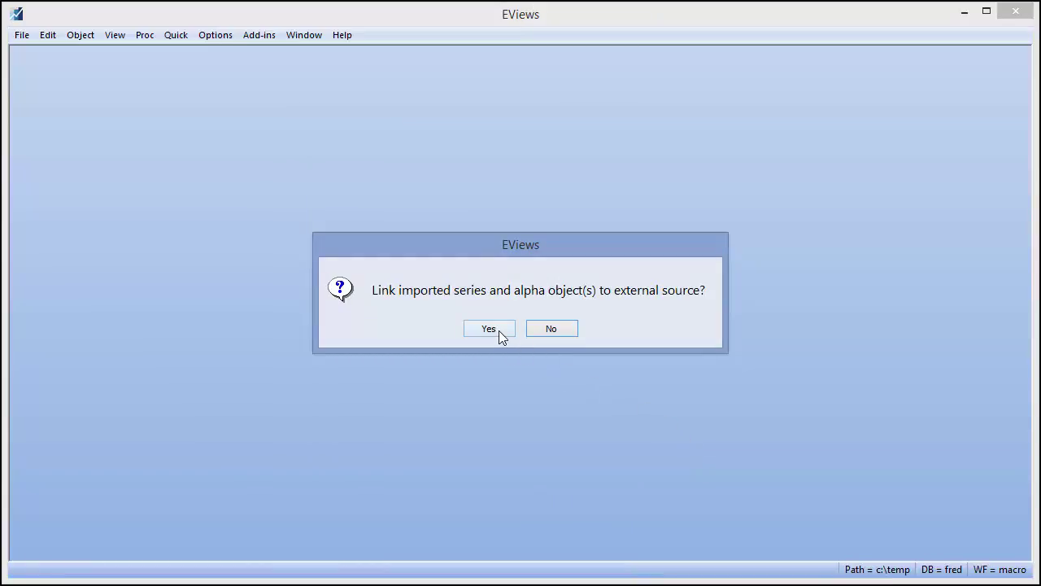
{"action": "left_click", "coordinate": [489, 328]}
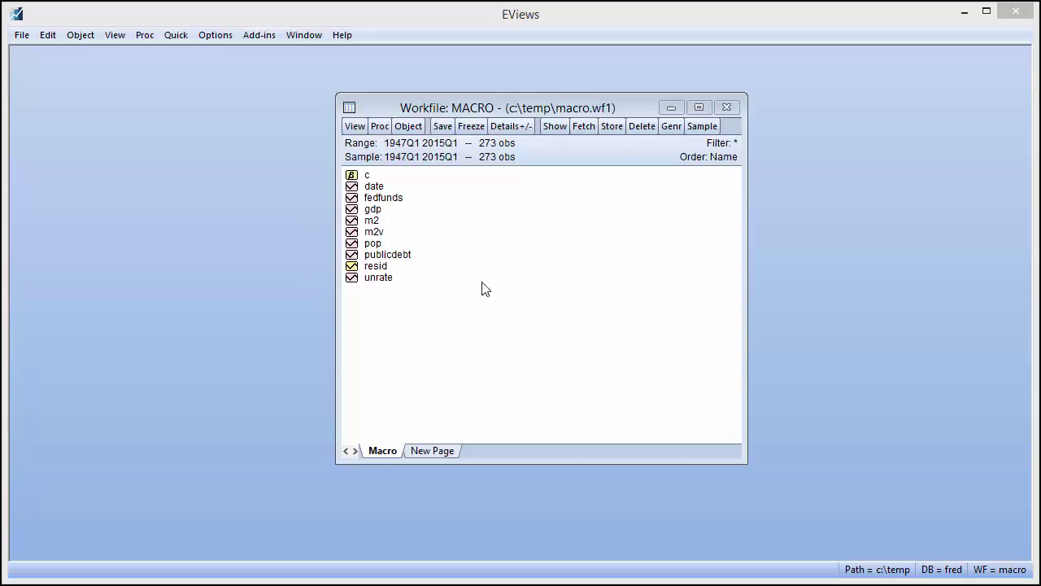
{"action": "left_click", "coordinate": [384, 199]}
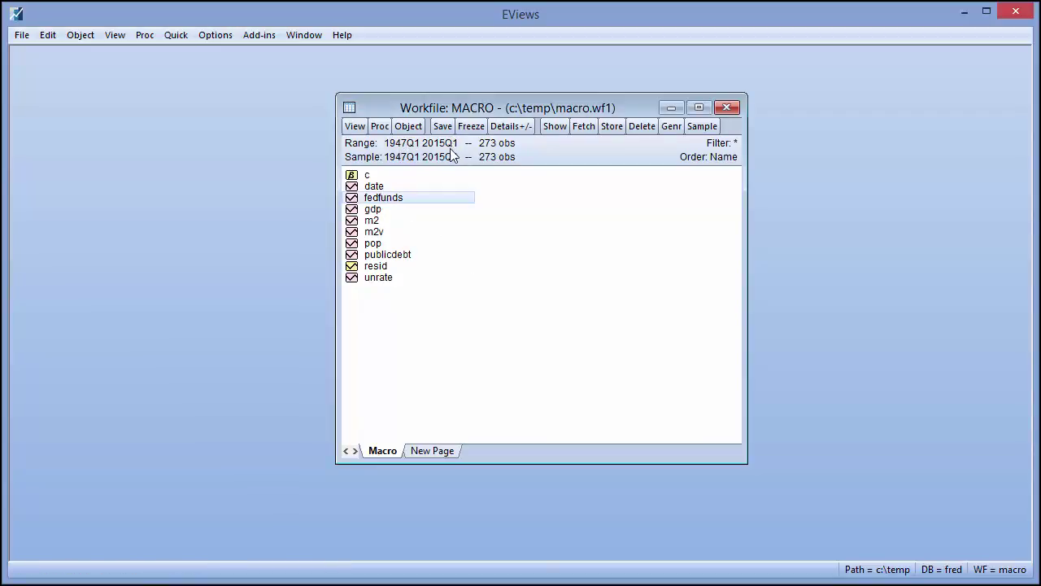
{"action": "double_click", "coordinate": [399, 203]}
{"action": "left_click_drag", "start_coordinate": [792, 214], "coordinate": [795, 493]}
- Close the fedfunds view and save the workfile over the existing macro.wf1
{"action": "left_click", "coordinate": [786, 130]}
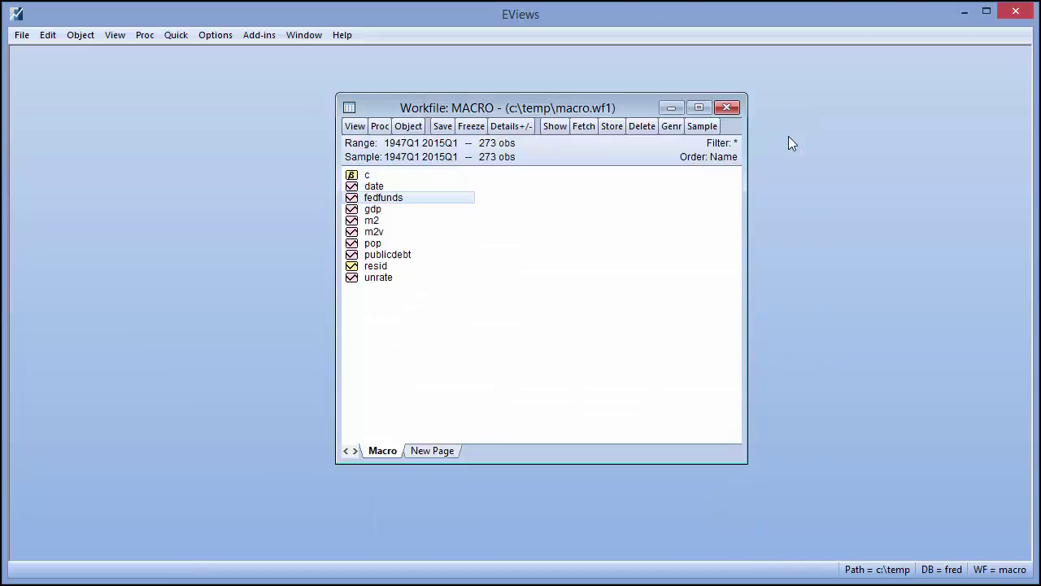
{"action": "left_click", "coordinate": [442, 126]}
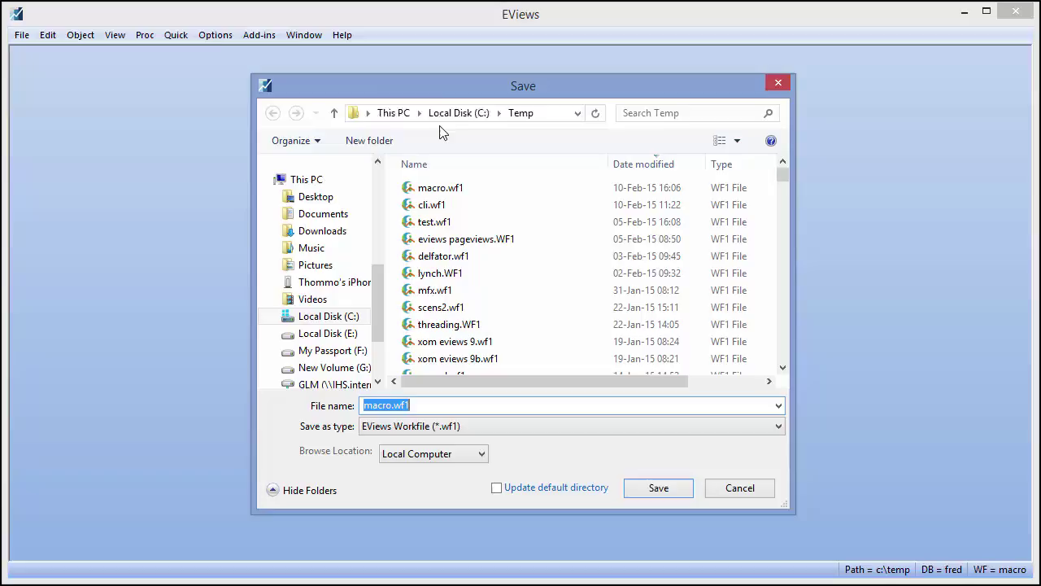
{"action": "left_click", "coordinate": [656, 489]}
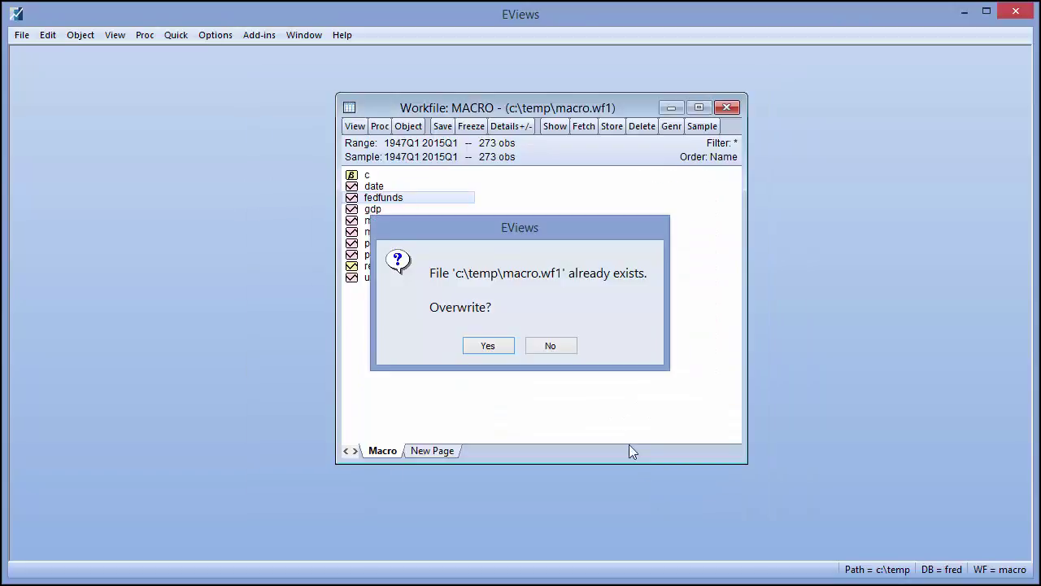
{"action": "left_click", "coordinate": [499, 347]}
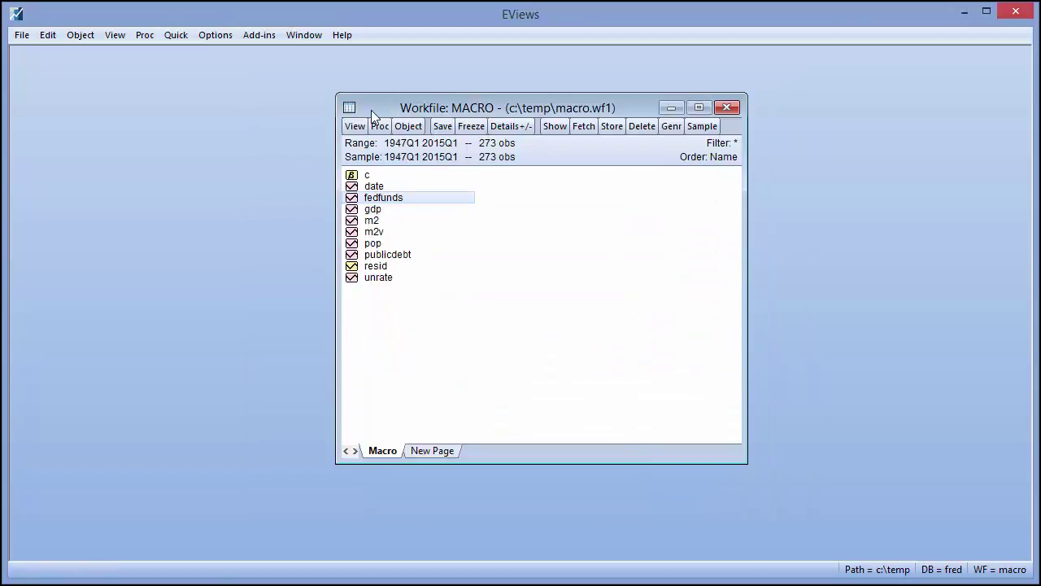
- Close and reopen macro.wf1 with links refreshed, confirming all 8 series unchanged, then close it
{"action": "key", "text": "ctrl+F4"}
{"action": "left_click", "coordinate": [22, 35]}
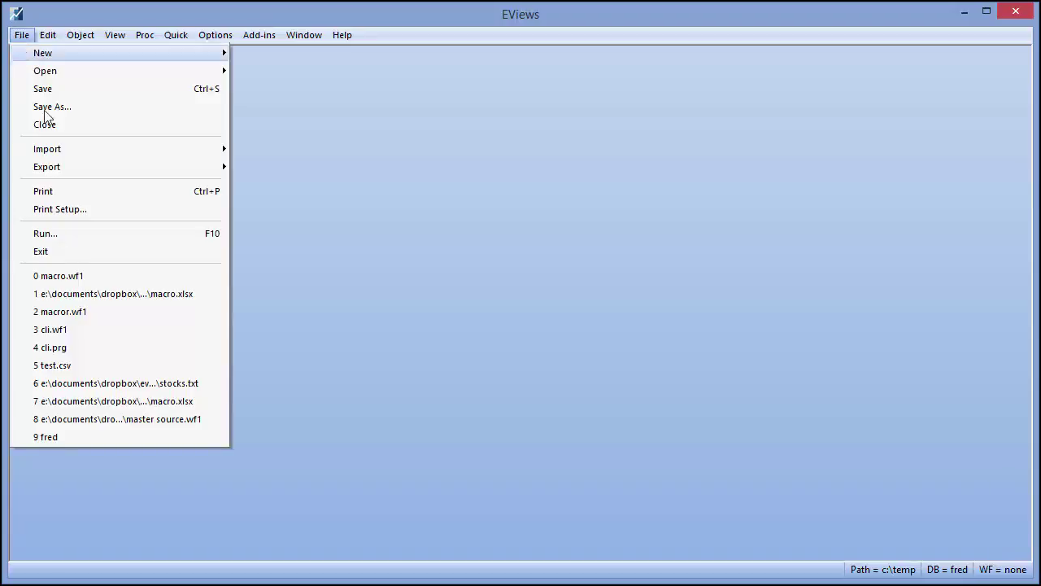
{"action": "left_click", "coordinate": [77, 276]}
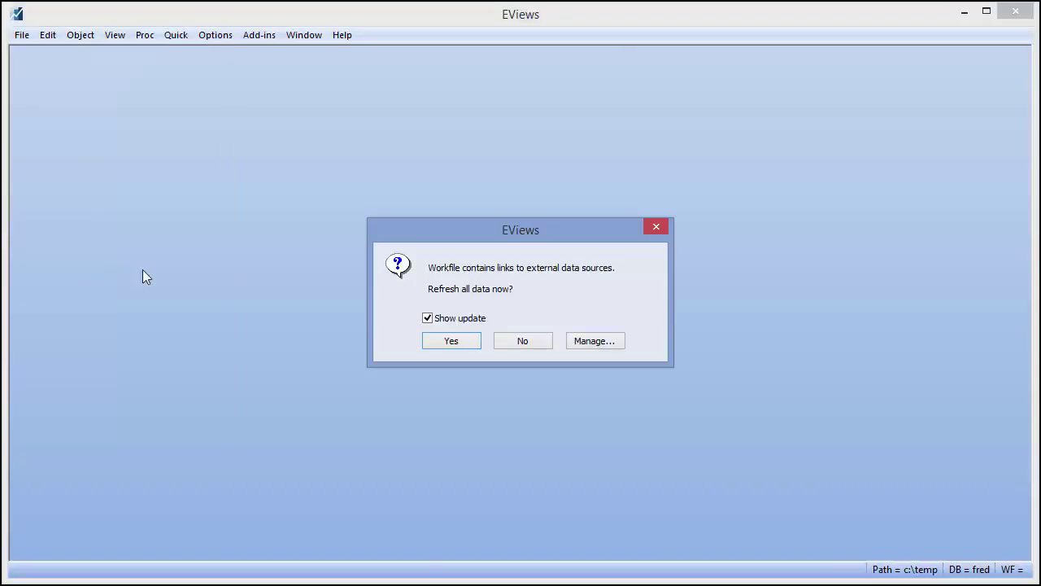
{"action": "left_click", "coordinate": [456, 341]}
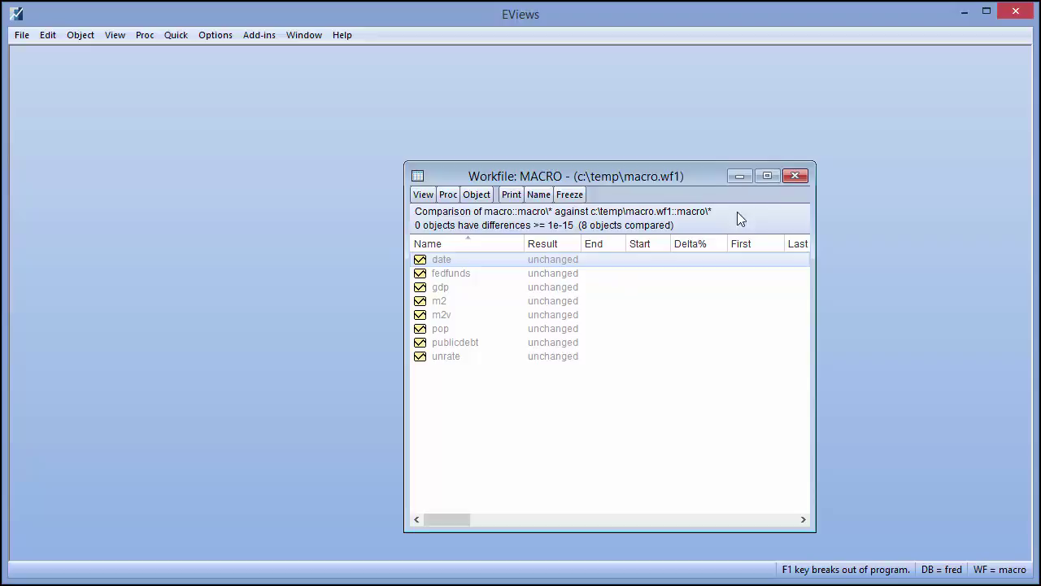
{"action": "left_click", "coordinate": [793, 176]}
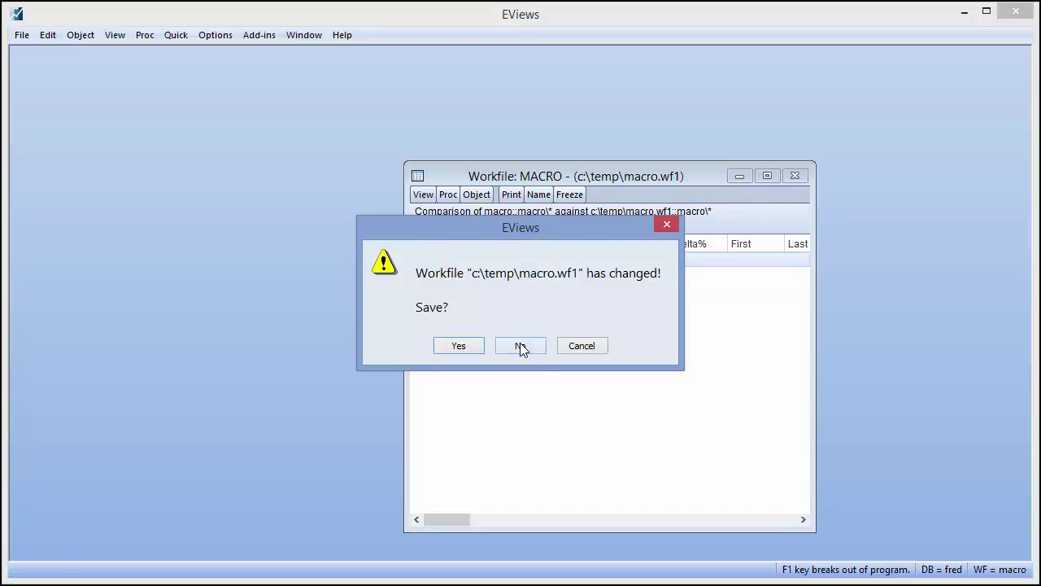
- Discard workfile changes and enter 2015-01-01 values 0.15, 18000 and 12000 for fedfunds, gdp and m2
{"action": "left_click", "coordinate": [521, 348]}
{"action": "key", "text": "alt+Tab"}
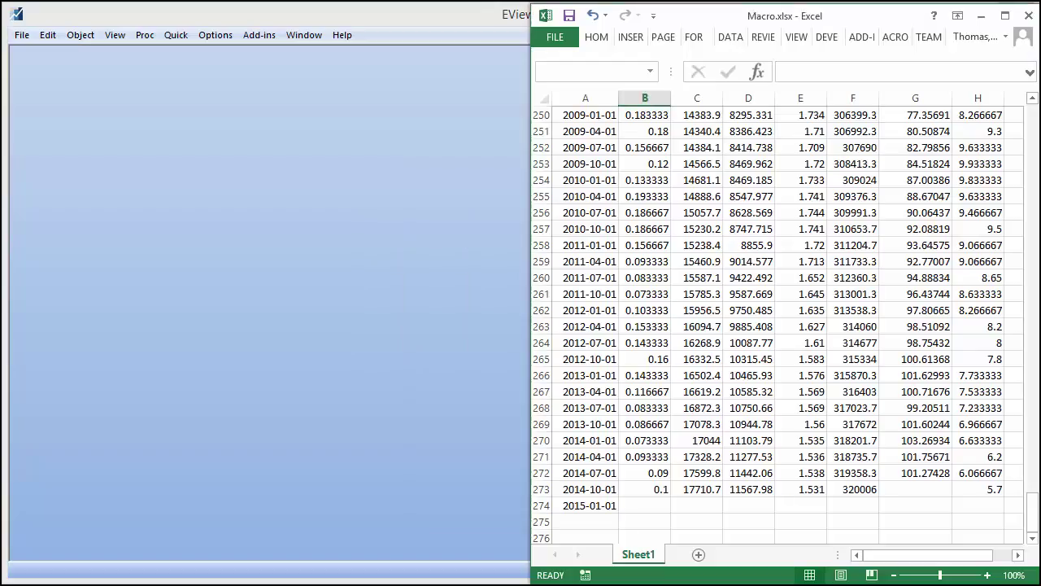
{"action": "left_click", "coordinate": [644, 505]}
{"action": "type", "text": "0.15"}
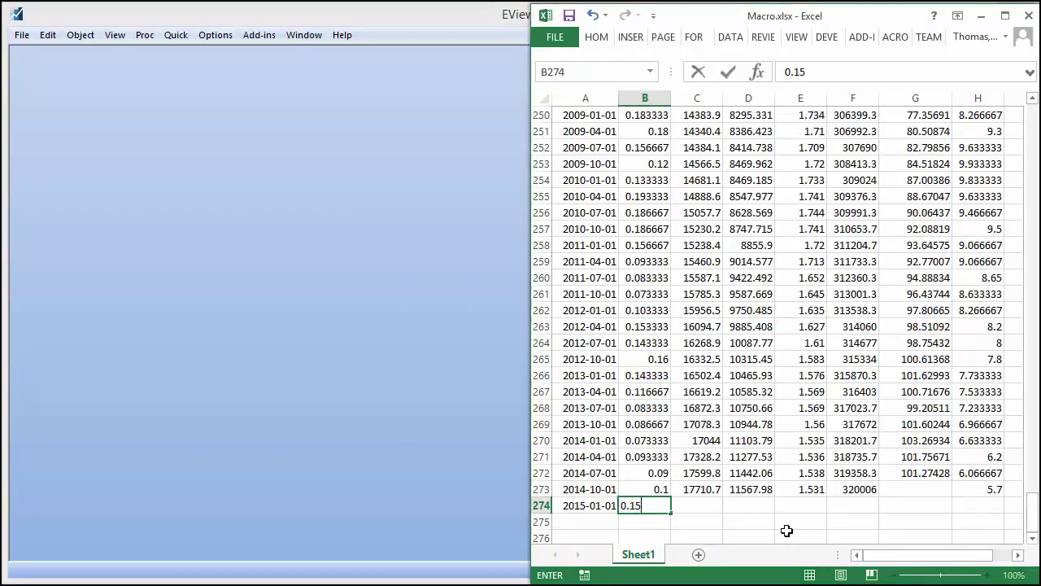
{"action": "key", "text": "Tab"}
{"action": "type", "text": "18000"}
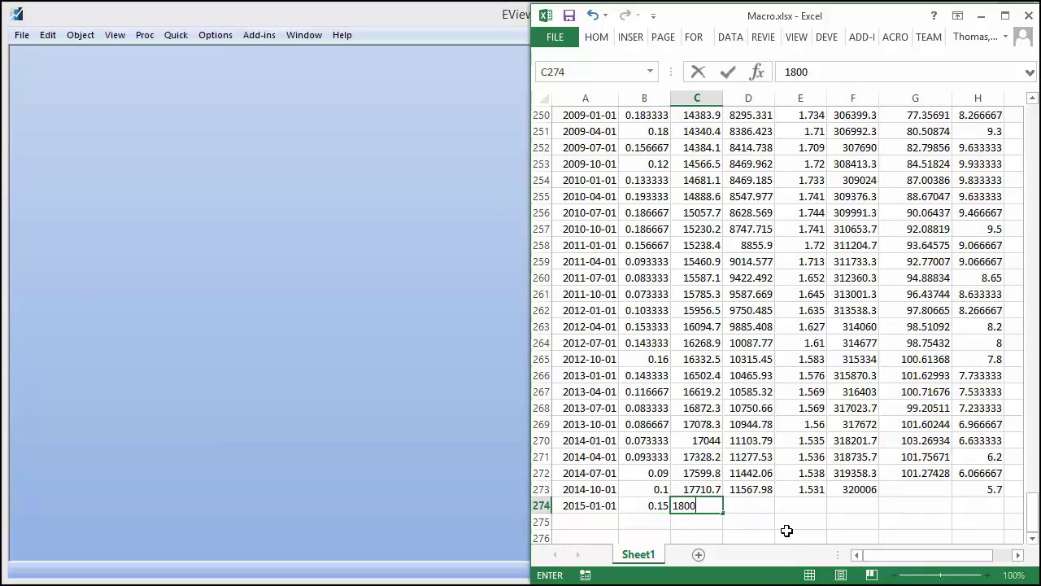
{"action": "key", "text": "Tab"}
{"action": "type", "text": "12000"}
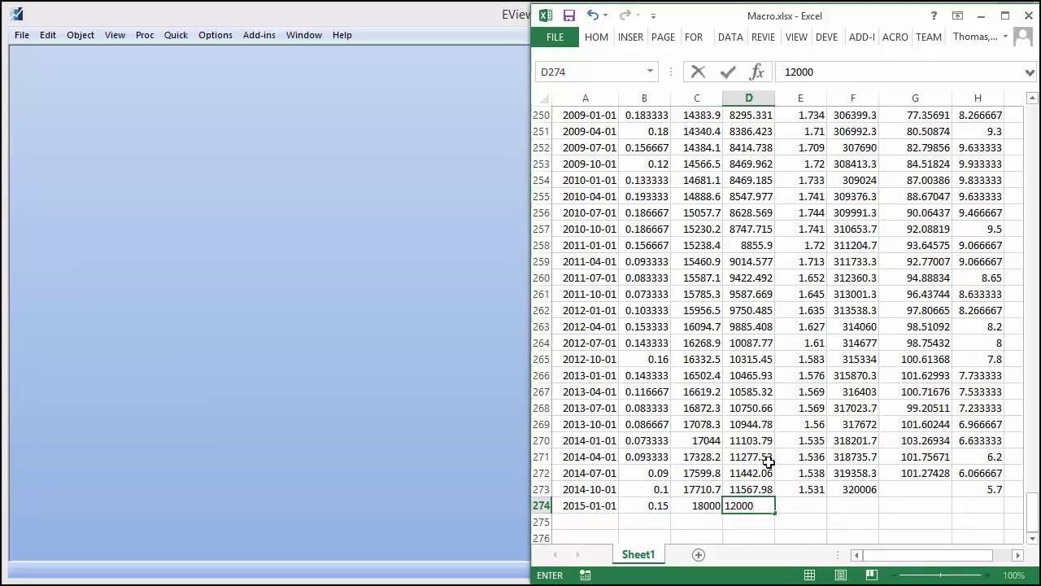
- Change the 2012-07-01 unrate in cell H264 to 6
{"action": "left_click", "coordinate": [994, 348]}
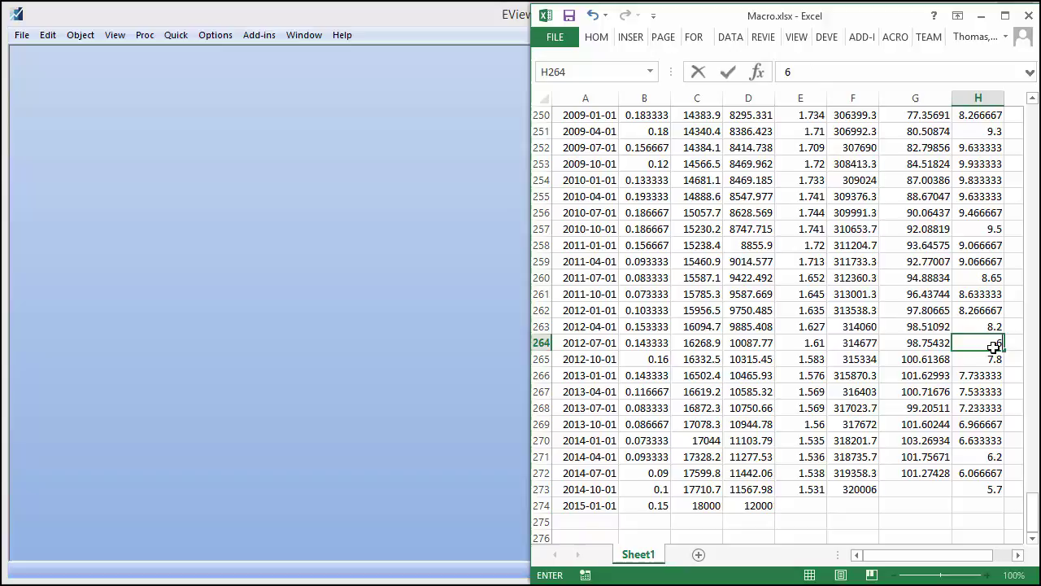
{"action": "key", "text": "Down"}
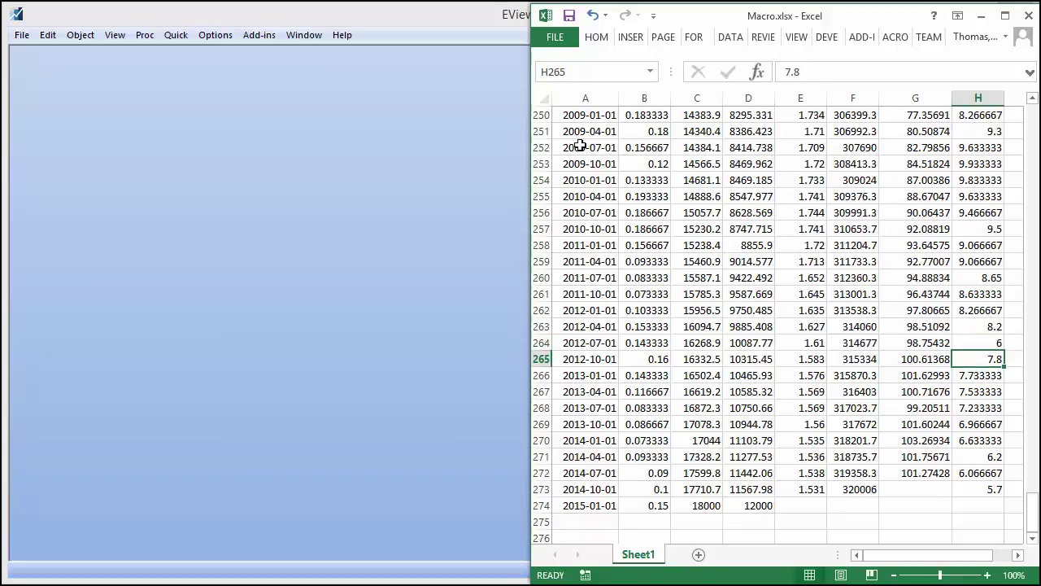
{"action": "left_click", "coordinate": [20, 37]}
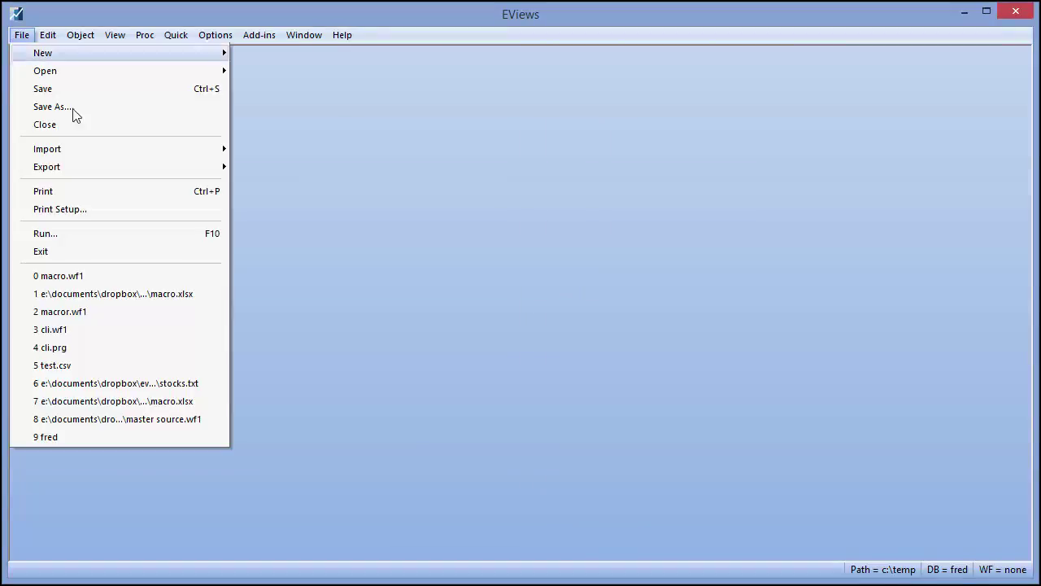
- Reopen macro.wf1 with refreshed links and widen the comparison to see the extended and modified series
{"action": "left_click", "coordinate": [75, 277]}
{"action": "left_click", "coordinate": [450, 342]}
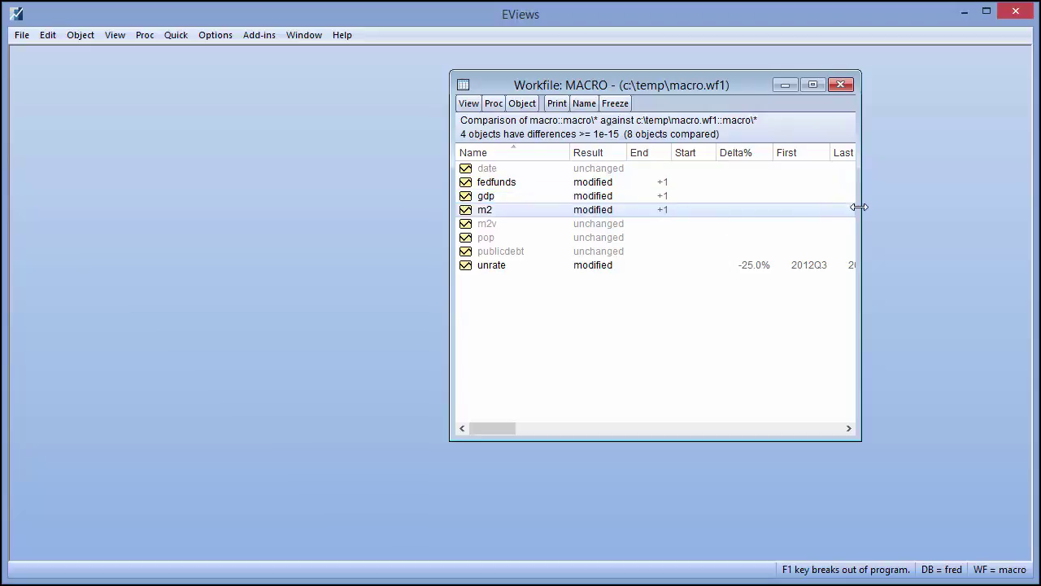
{"action": "left_click_drag", "start_coordinate": [860, 208], "coordinate": [981, 221]}
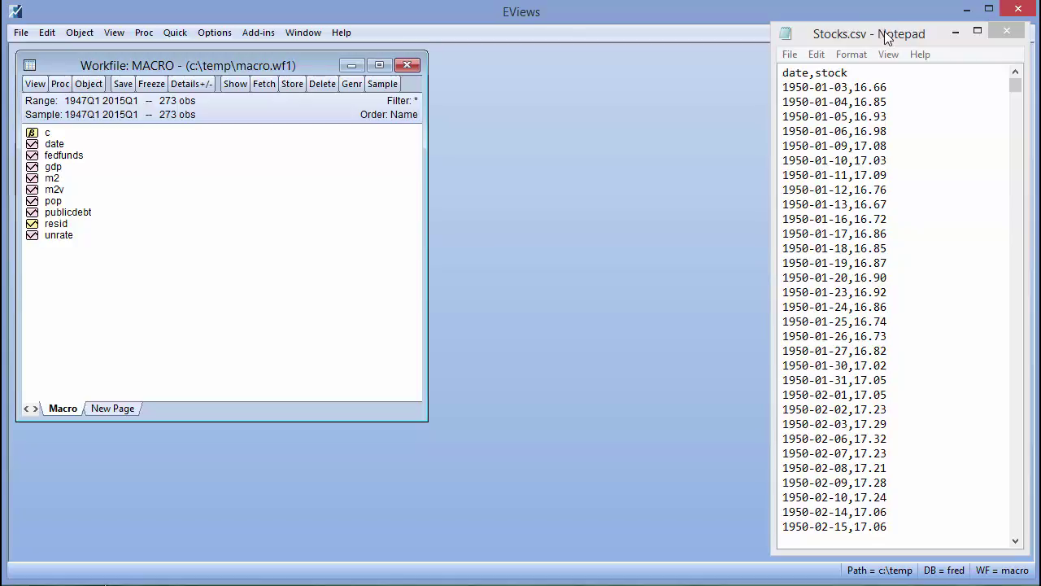
- Scroll Stocks.csv in Notepad to its last row, 2014-12-31 at 2058.90
{"action": "left_click", "coordinate": [884, 31]}
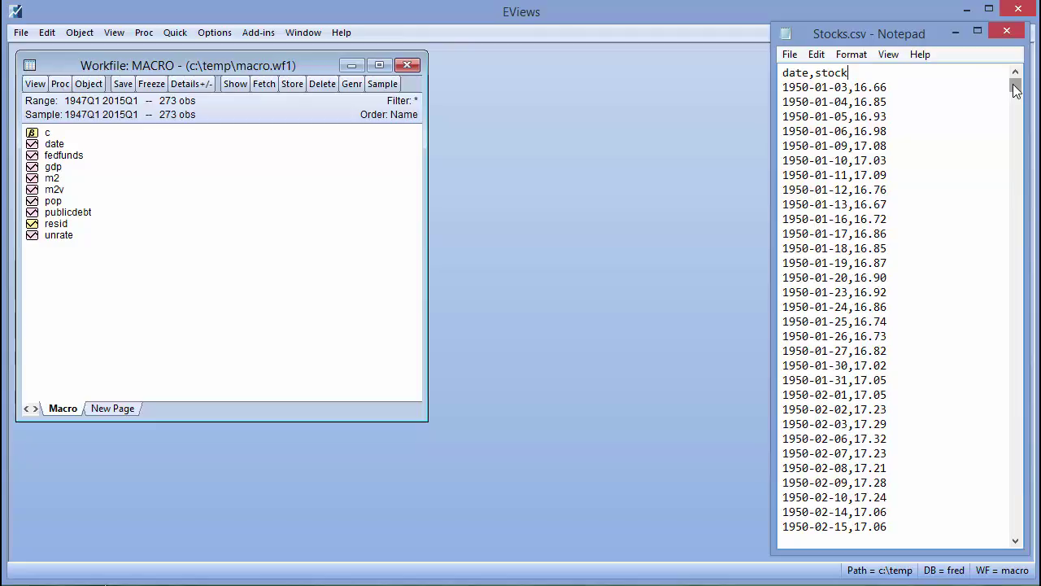
{"action": "left_click_drag", "start_coordinate": [1016, 89], "coordinate": [1025, 537]}
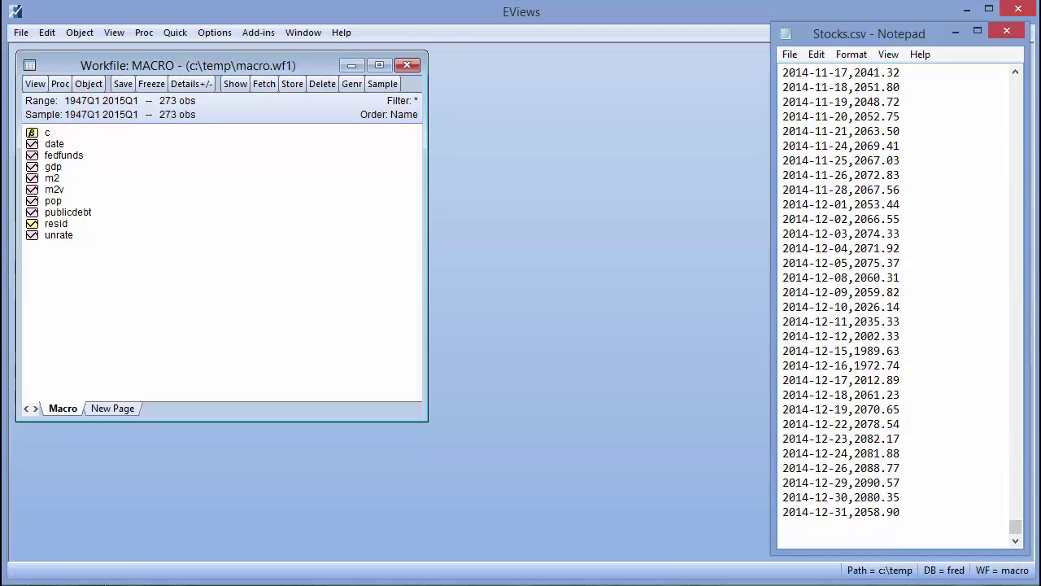
- Import Stocks.csv into the MACRO workfile as a stock series linked to the CSV file
{"action": "key", "text": "alt+Tab"}
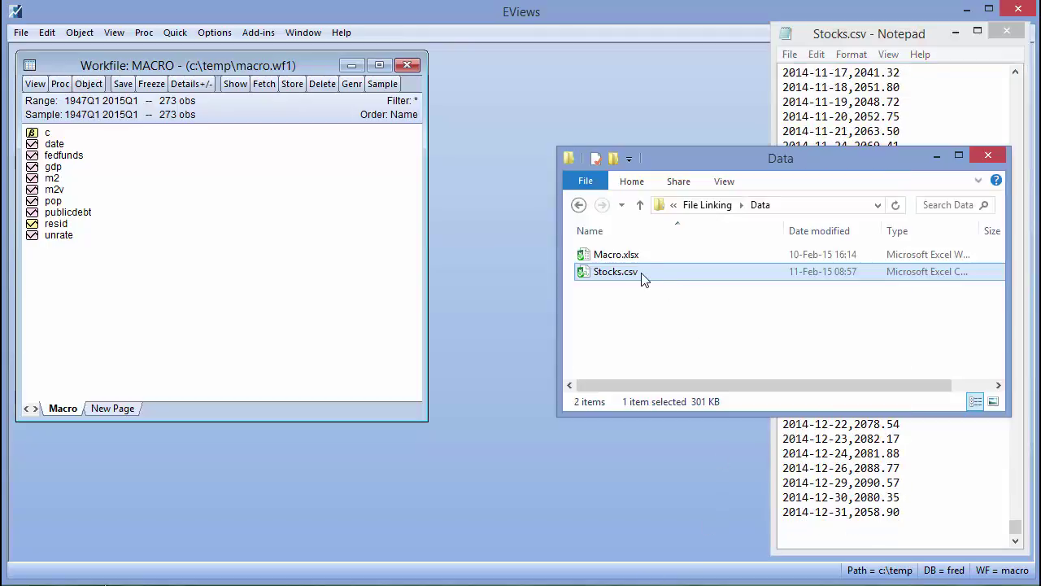
{"action": "left_click_drag", "start_coordinate": [643, 276], "coordinate": [228, 271]}
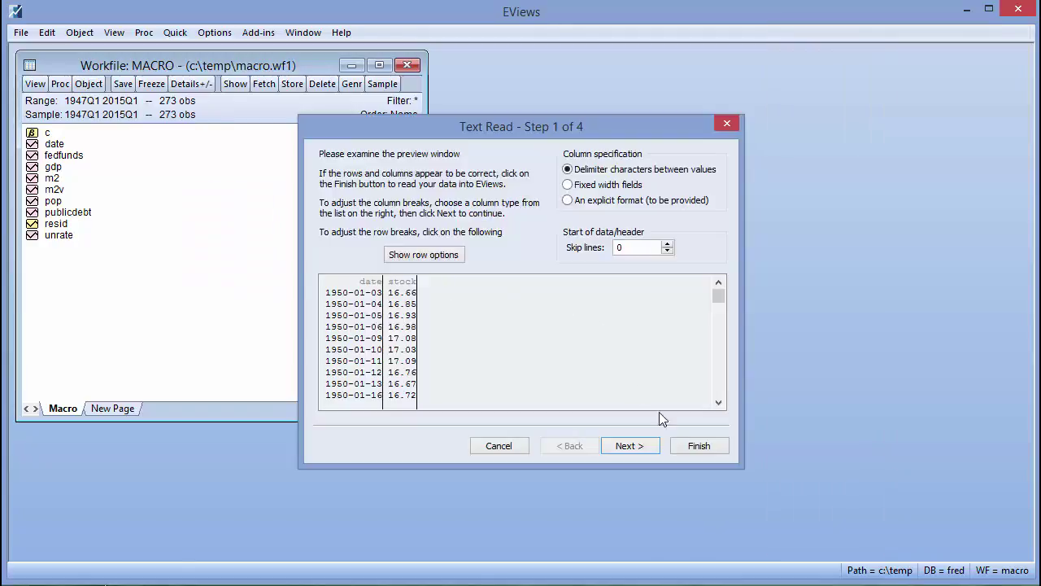
{"action": "left_click", "coordinate": [698, 449]}
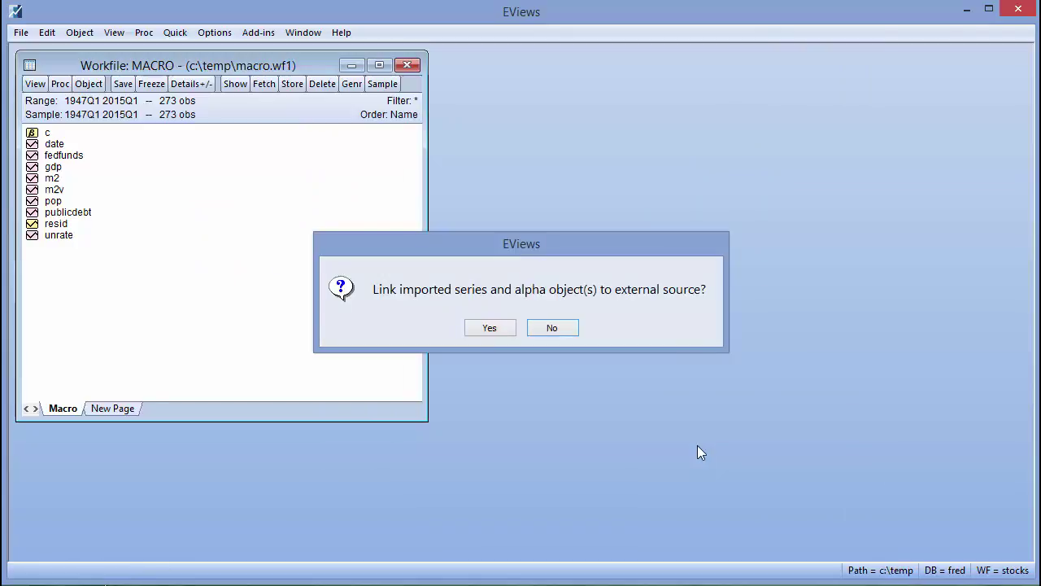
{"action": "left_click", "coordinate": [494, 331]}
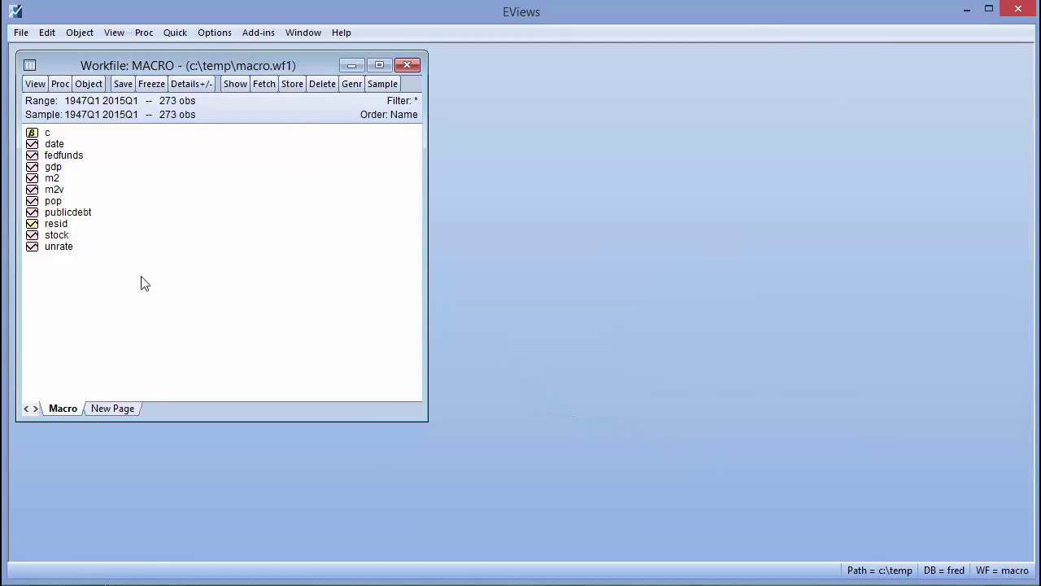
- Review the stock series through 2014Q4 (2009.34), then change the last Stocks.csv price to 2068.90
{"action": "double_click", "coordinate": [65, 236]}
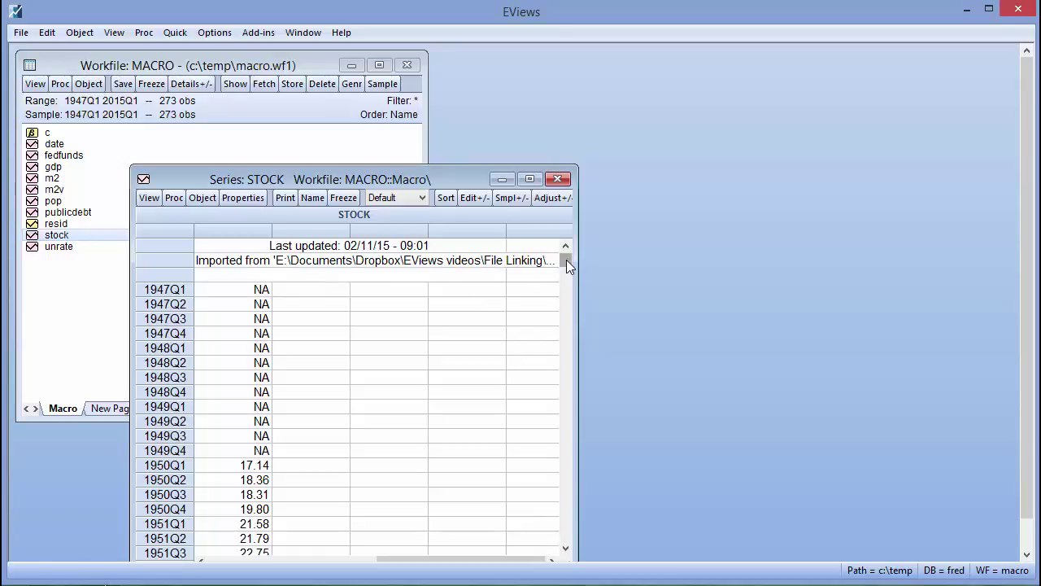
{"action": "left_click_drag", "start_coordinate": [566, 259], "coordinate": [511, 481]}
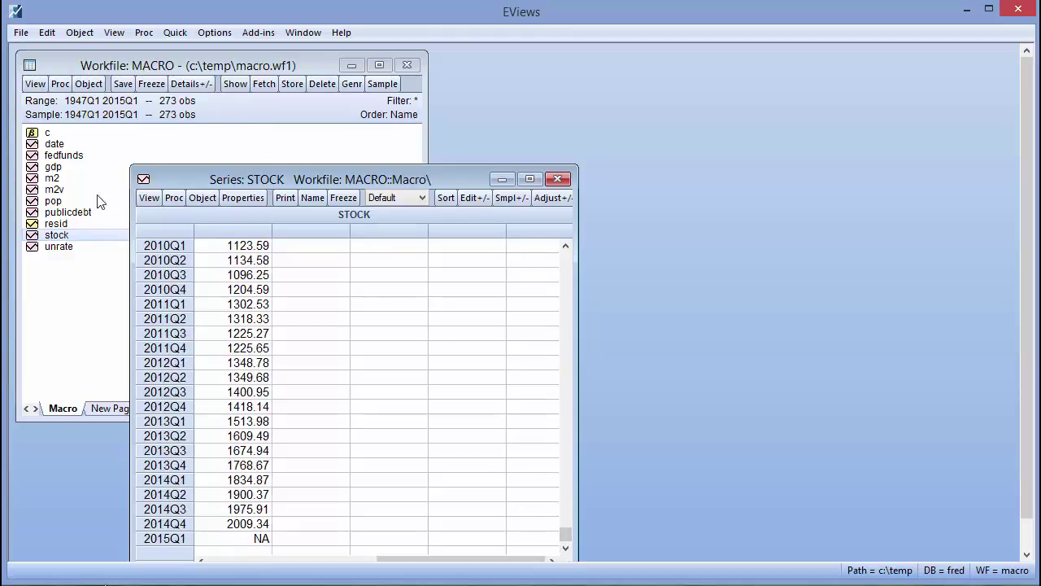
{"action": "key", "text": "alt+Tab"}
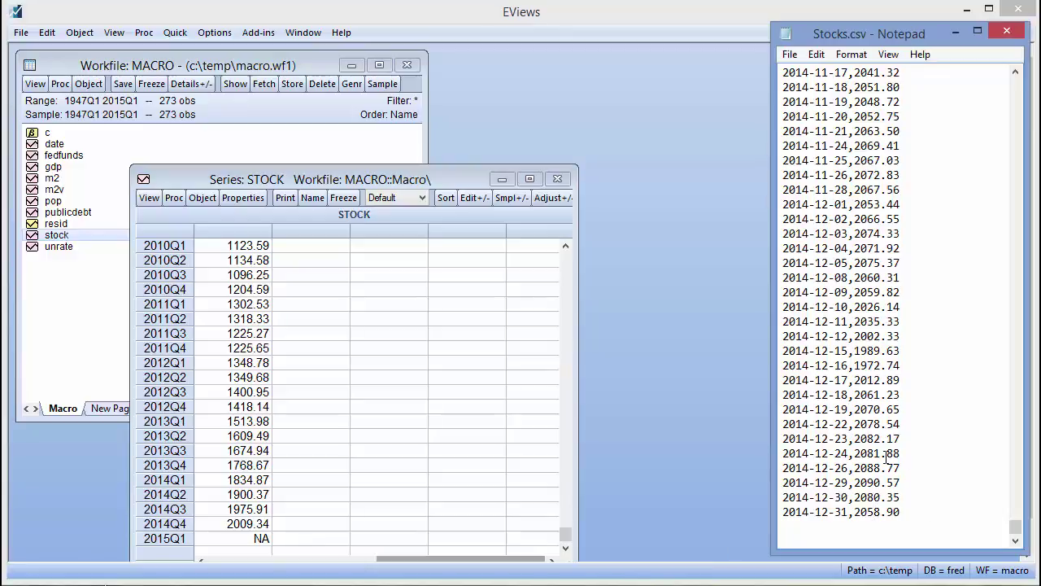
{"action": "key", "text": "BackSpace"}
{"action": "type", "text": "6"}
- Update the stock series from the edited Stocks.csv using Object > Update selected
{"action": "left_click", "coordinate": [61, 247]}
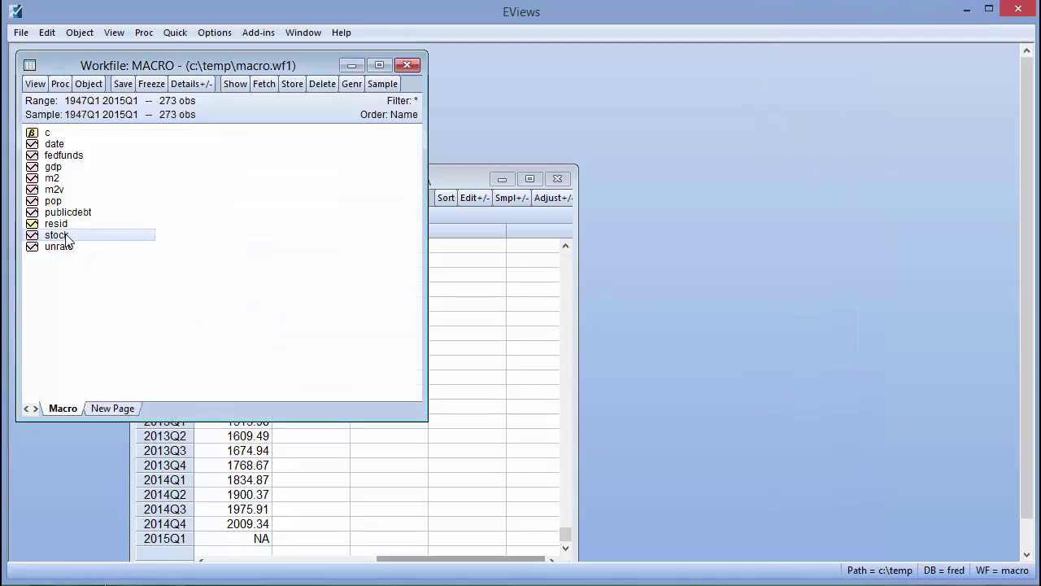
{"action": "left_click", "coordinate": [85, 85]}
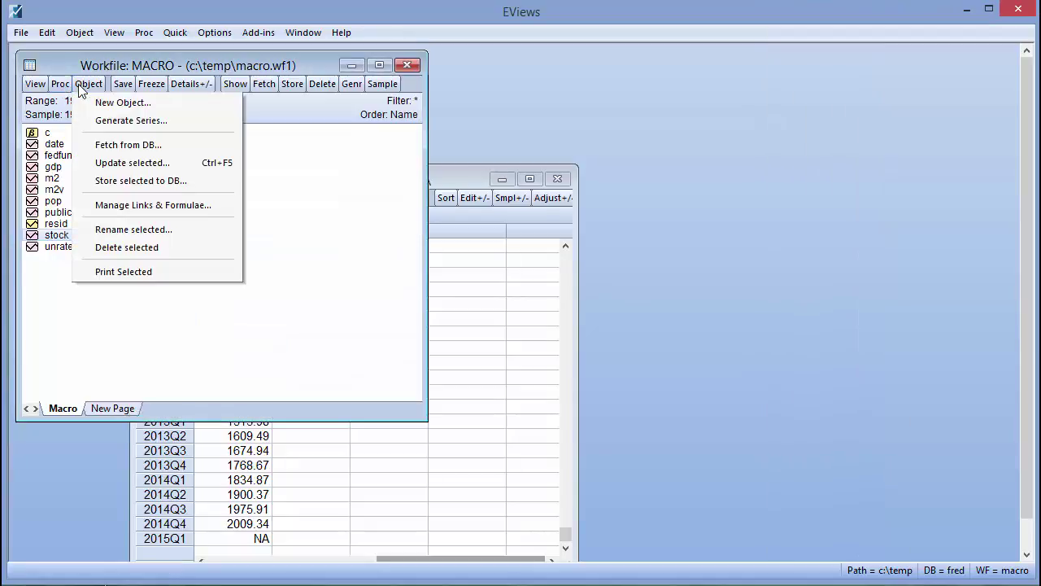
{"action": "left_click", "coordinate": [135, 164]}
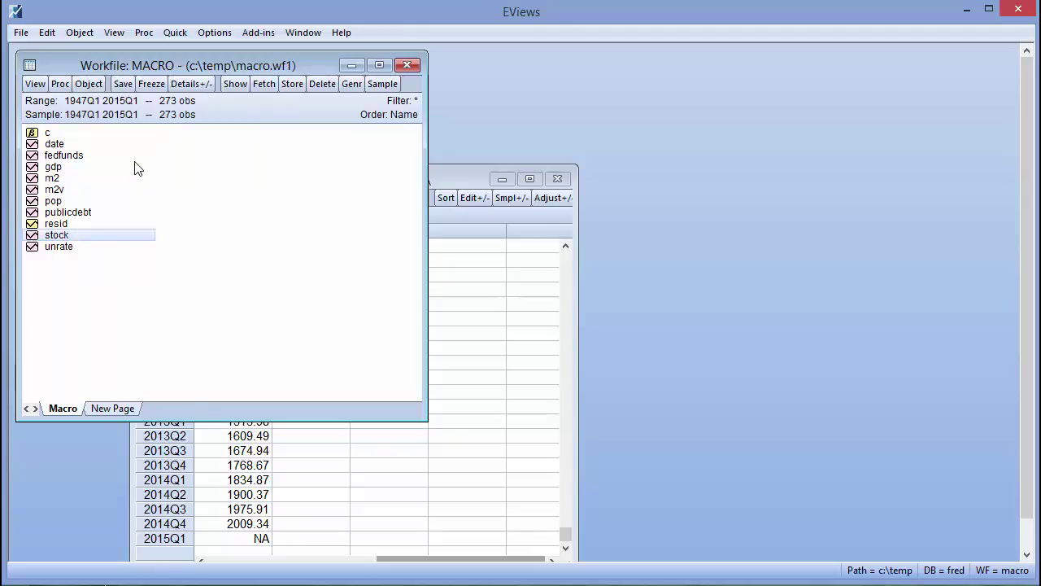
{"action": "left_click", "coordinate": [96, 86]}
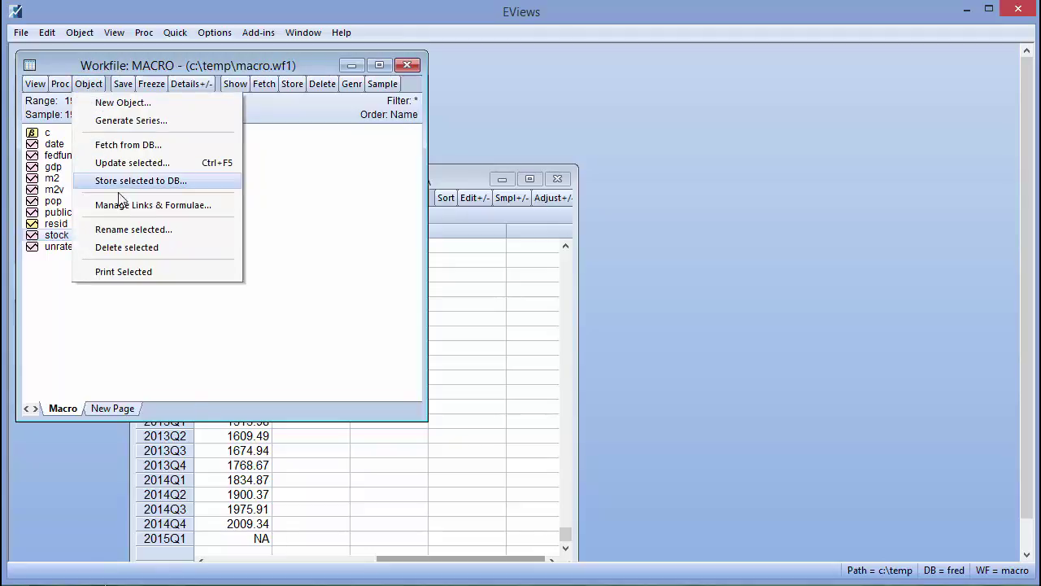
- In Manage Links & Formulae, inspect the macro and stocks sources and the DATE, FEDFUNDS, GDP, M2 links
{"action": "left_click", "coordinate": [201, 205]}
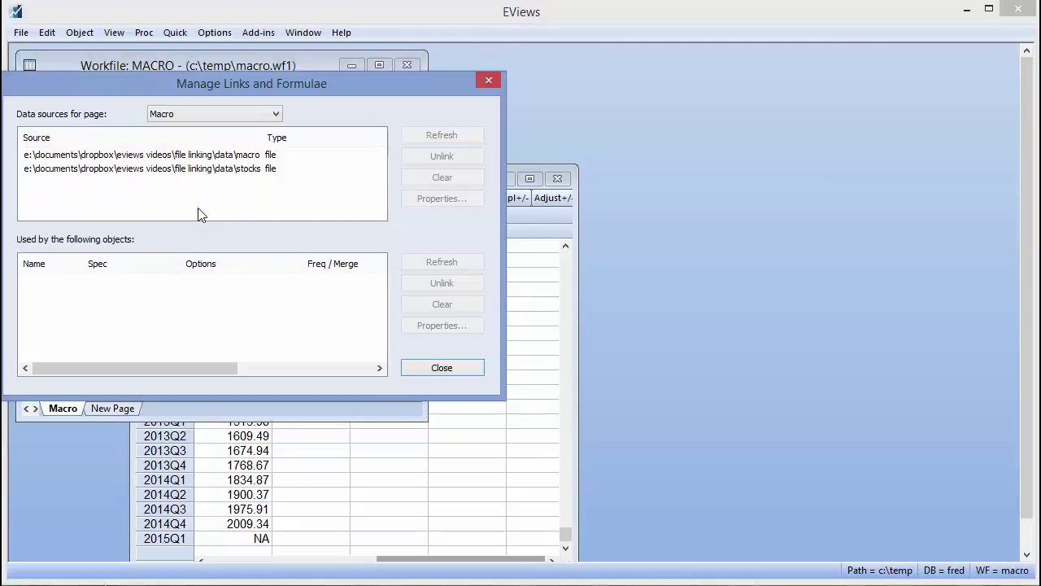
{"action": "left_click", "coordinate": [135, 156]}
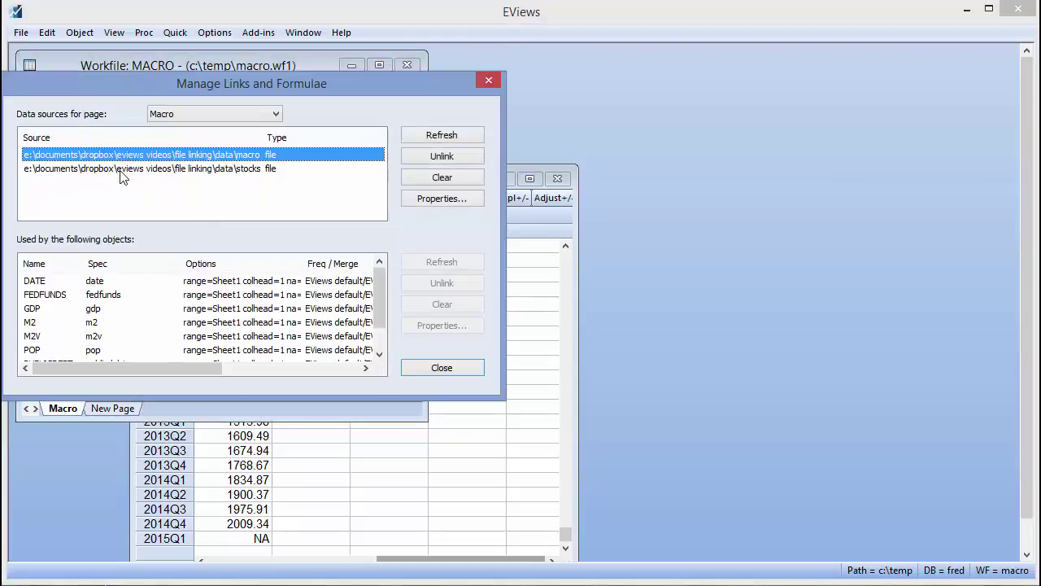
{"action": "left_click", "coordinate": [120, 170]}
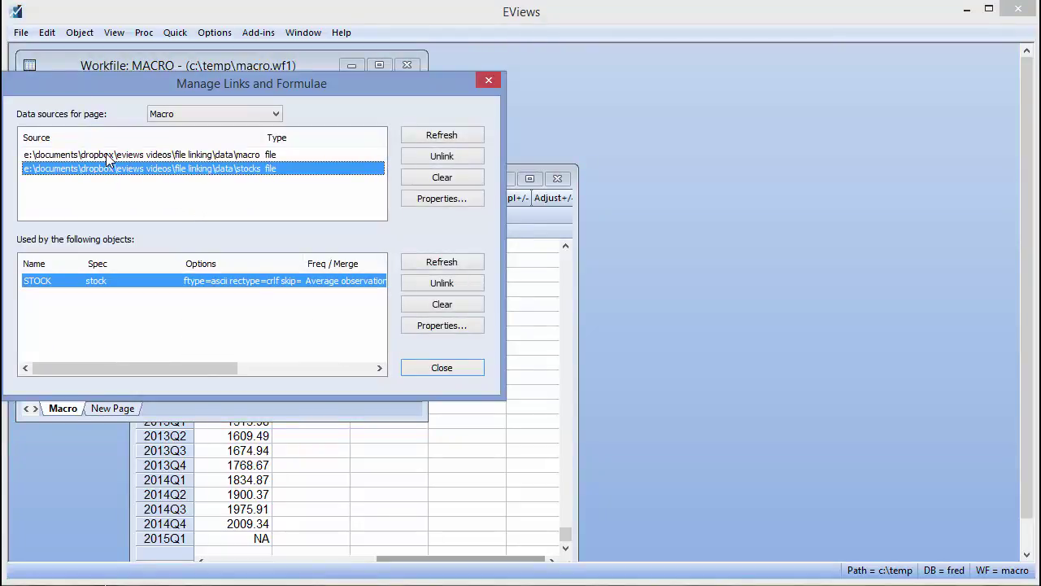
{"action": "left_click", "coordinate": [107, 155]}
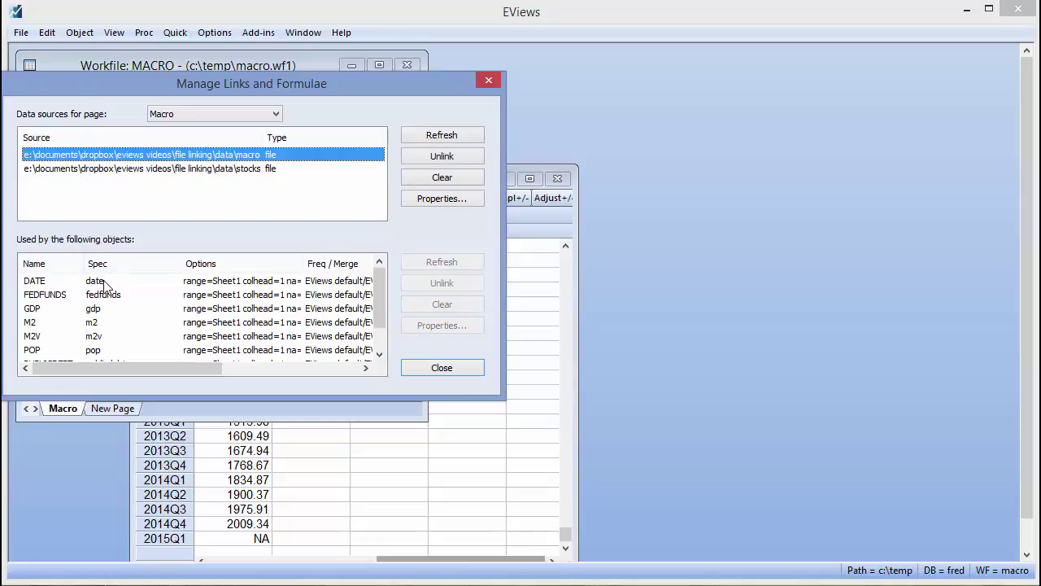
{"action": "left_click", "coordinate": [209, 284]}
{"action": "left_click", "coordinate": [209, 296]}
{"action": "left_click", "coordinate": [205, 310]}
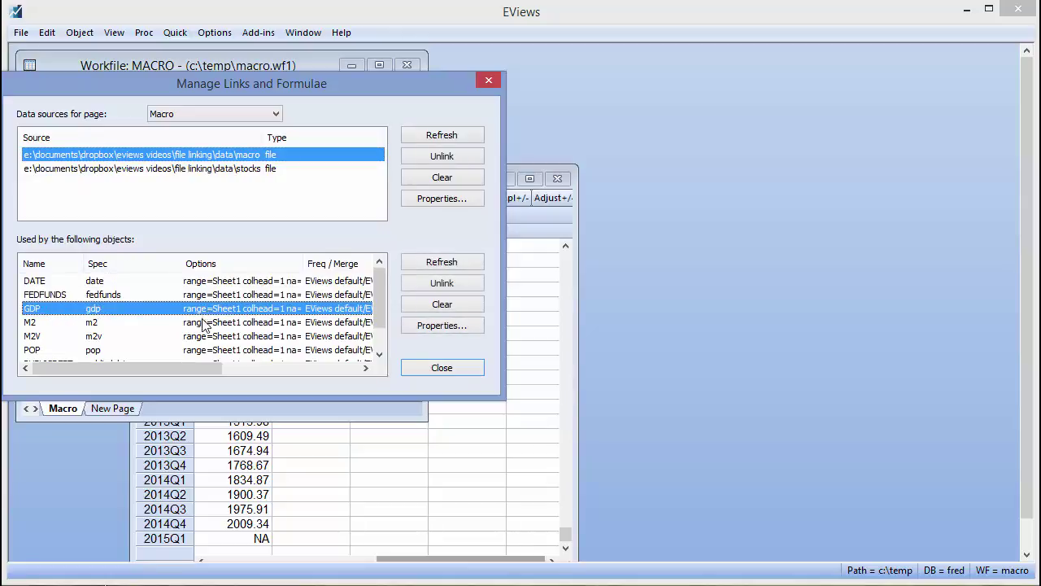
{"action": "left_click", "coordinate": [203, 323]}
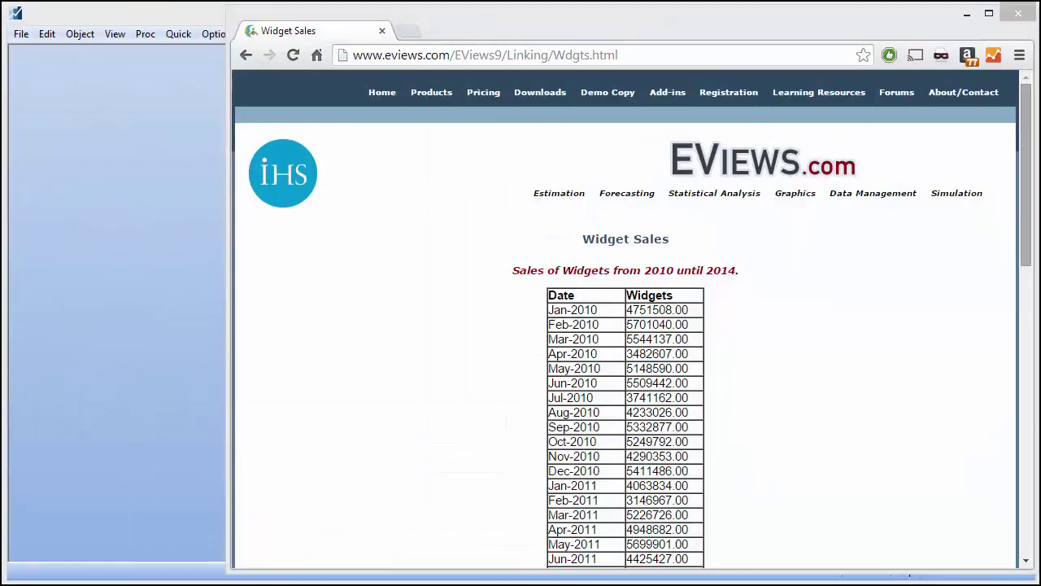
- Scroll the Widget Sales table down to its Dec-2014 end and select the page's full web address
{"action": "left_click", "coordinate": [1027, 264]}
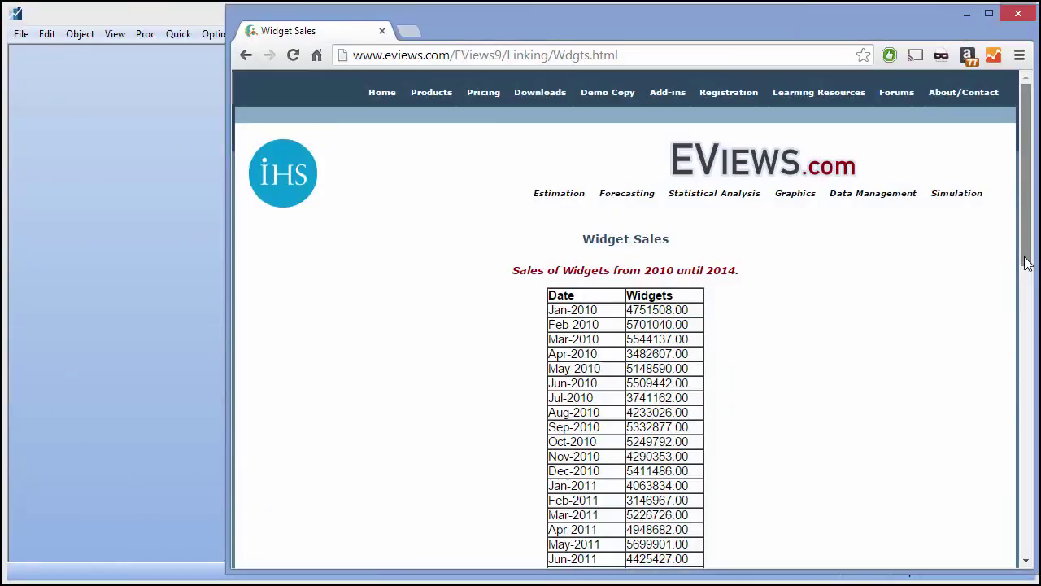
{"action": "left_click_drag", "start_coordinate": [1026, 264], "coordinate": [996, 483]}
{"action": "left_click", "coordinate": [757, 63]}
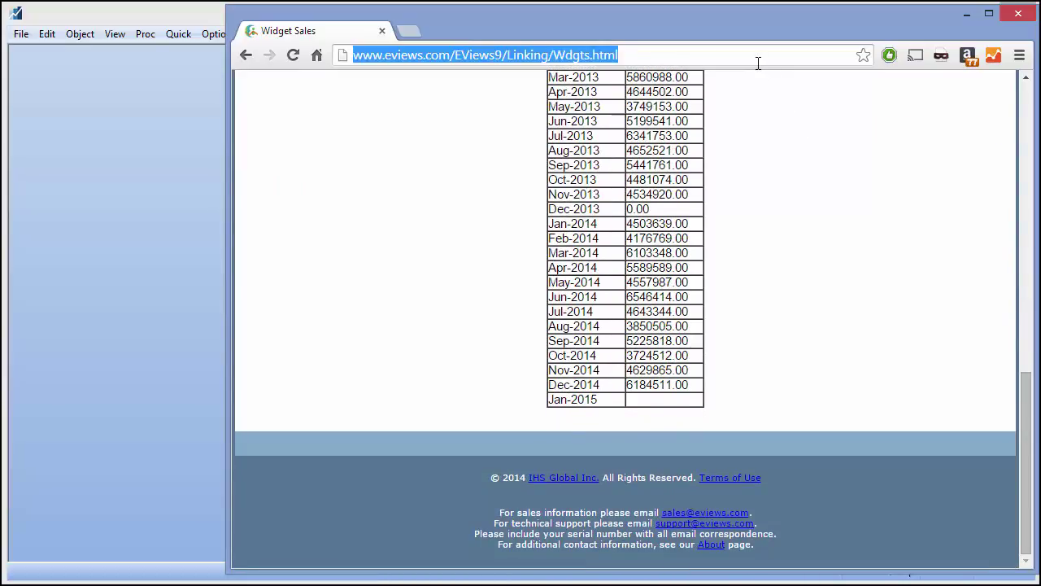
- Import the pasted Widget Sales URL as foreign data into a new WDGTS workfile, linking the widgets series
{"action": "left_click", "coordinate": [120, 99]}
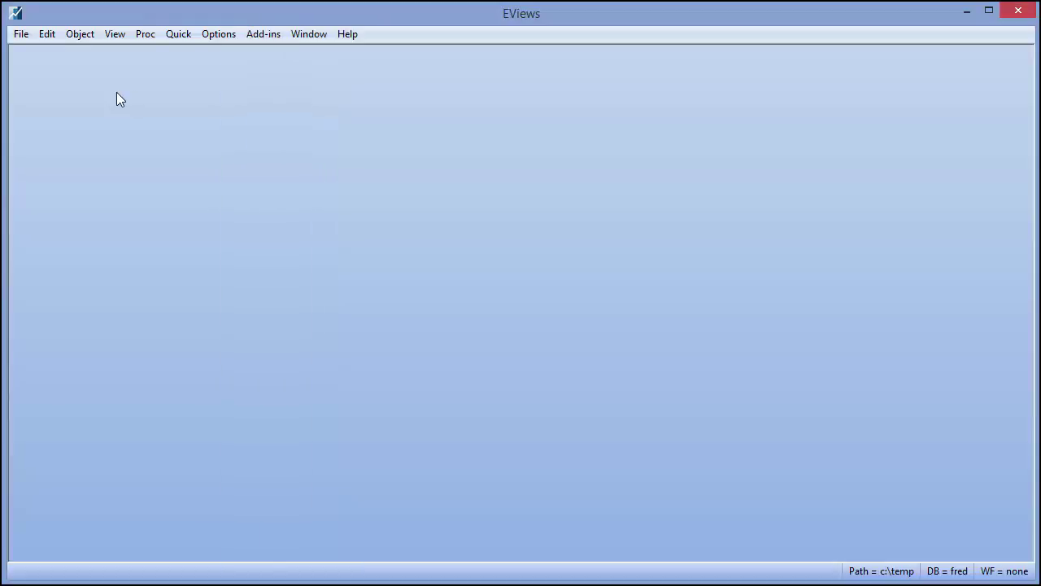
{"action": "left_click", "coordinate": [21, 34]}
{"action": "mouse_move", "coordinate": [88, 70]}
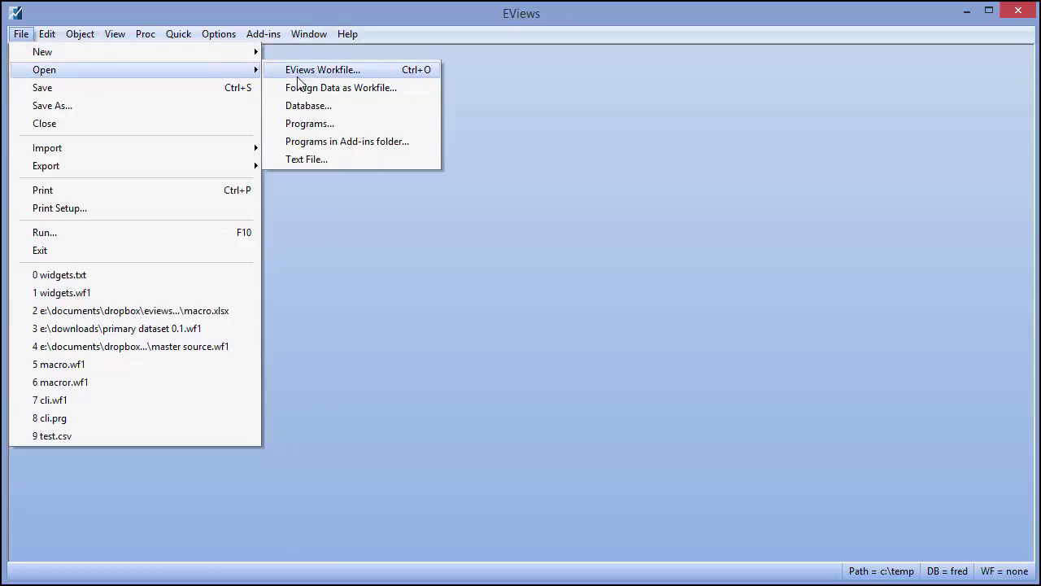
{"action": "left_click", "coordinate": [306, 89]}
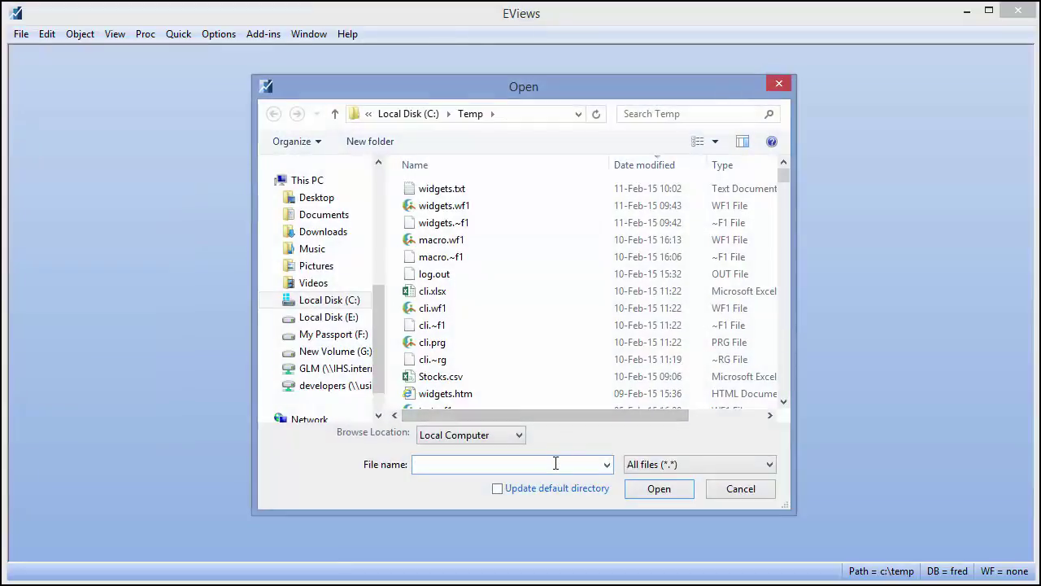
{"action": "type", "text": "http://www.eviews.com/EViews9/Linking/Wdgts.htm"}
{"action": "left_click", "coordinate": [654, 491]}
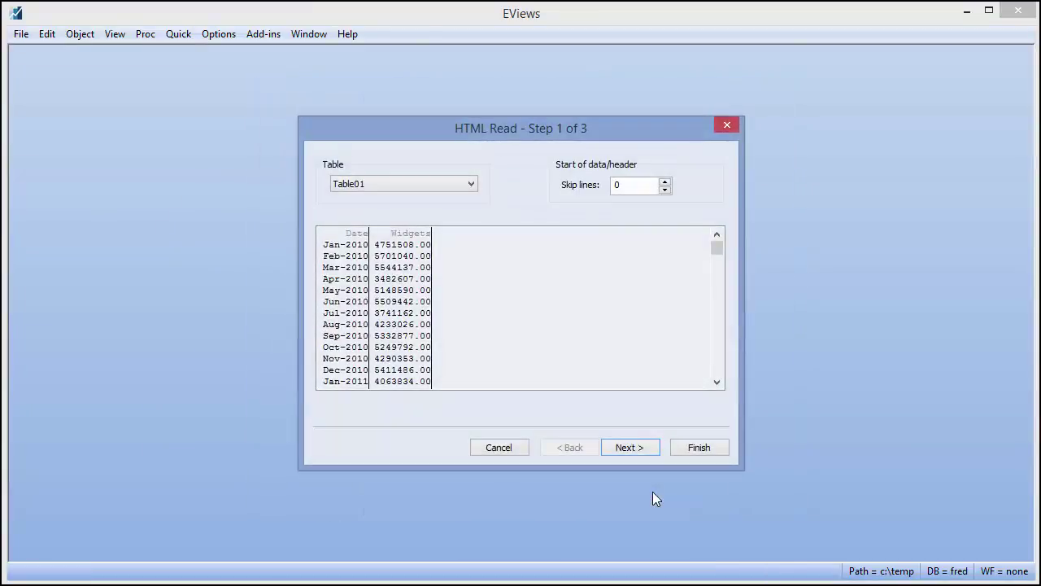
{"action": "left_click", "coordinate": [680, 453]}
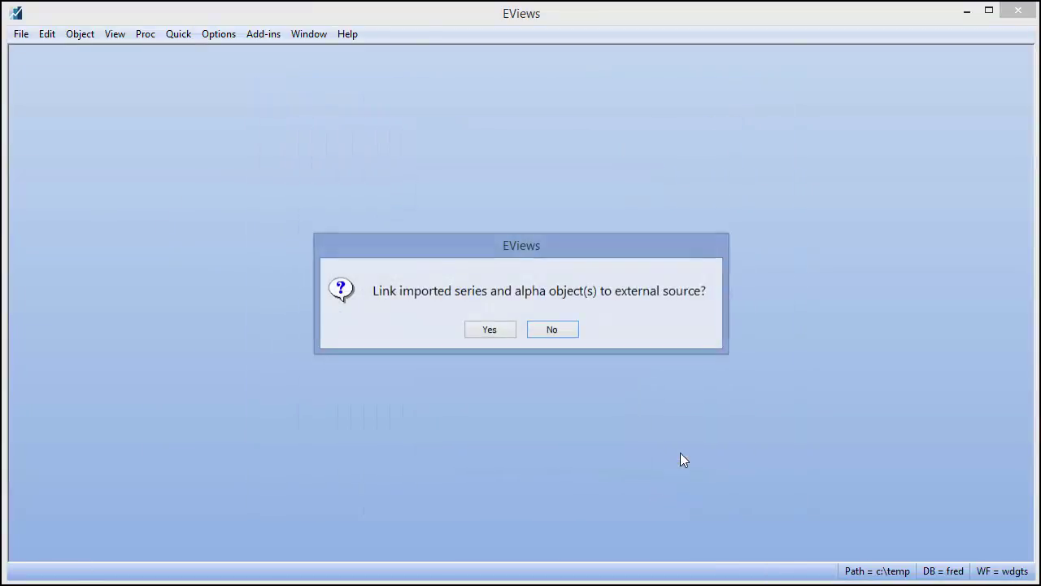
{"action": "left_click", "coordinate": [489, 331]}
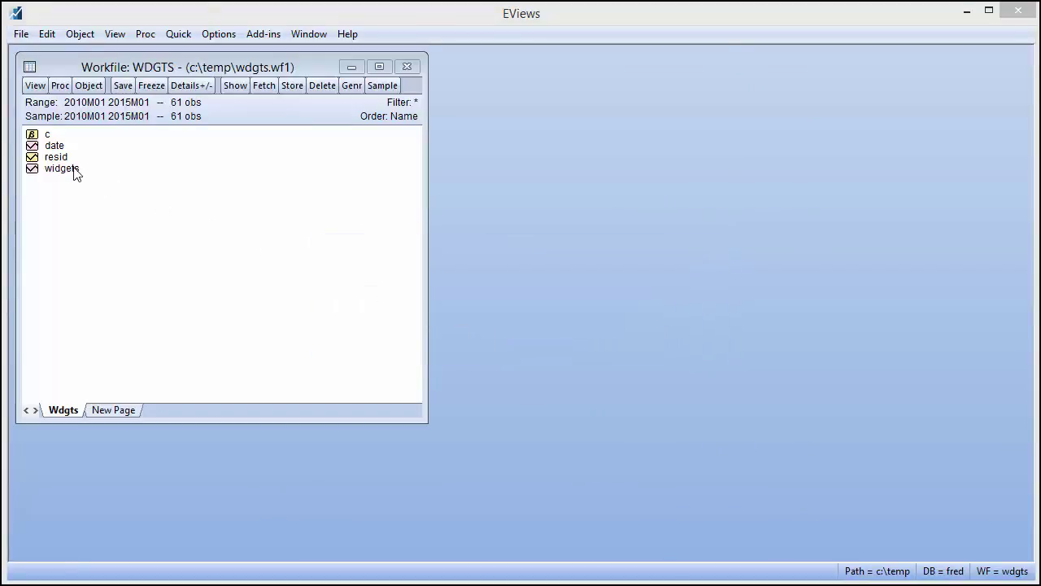
- Display the widgets series as a default line graph enlarged to fill the workspace
{"action": "double_click", "coordinate": [73, 169]}
{"action": "left_click", "coordinate": [58, 108]}
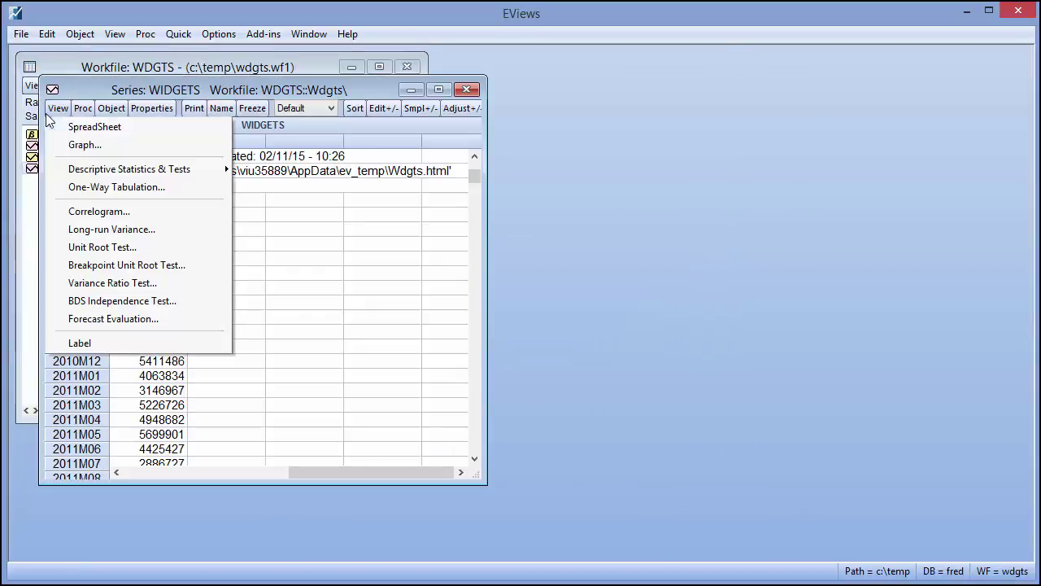
{"action": "left_click", "coordinate": [80, 147]}
{"action": "left_click", "coordinate": [398, 431]}
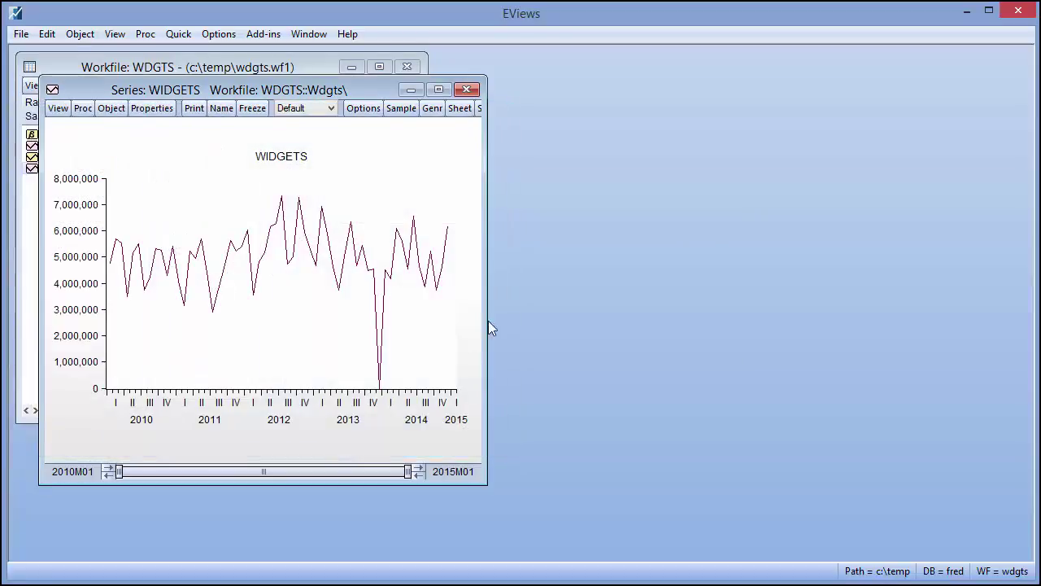
{"action": "left_click", "coordinate": [440, 90]}
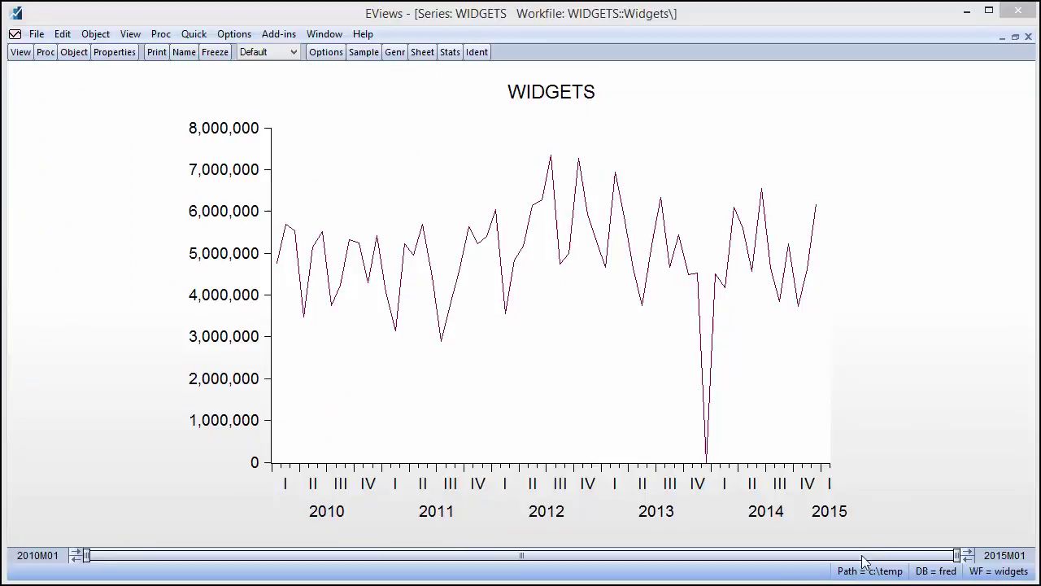
- Reload the Widget Sales web page to get the updated values, then return to the widgets graph
{"action": "key", "text": "alt+Tab"}
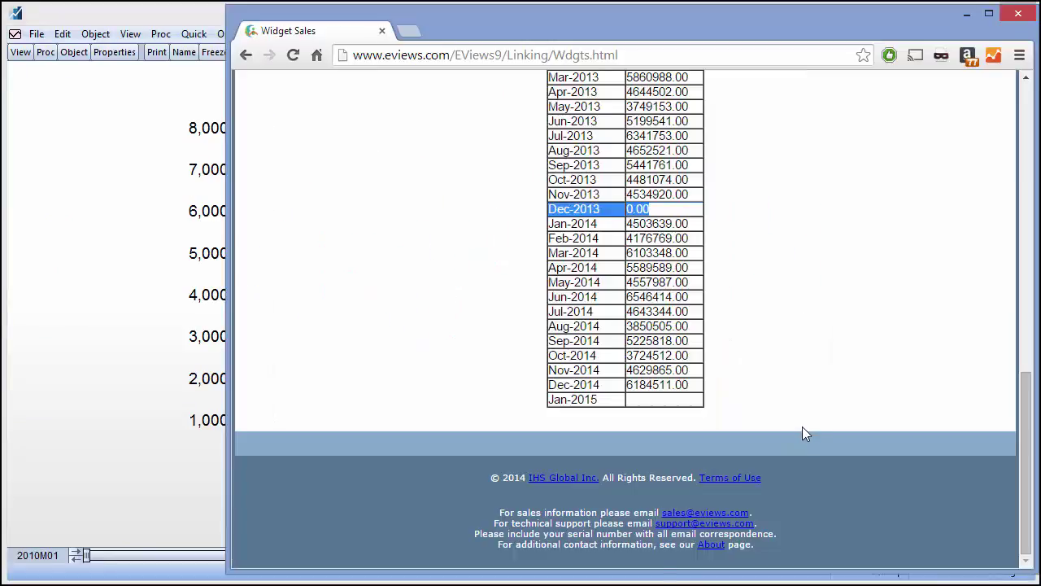
{"action": "key", "text": "F5"}
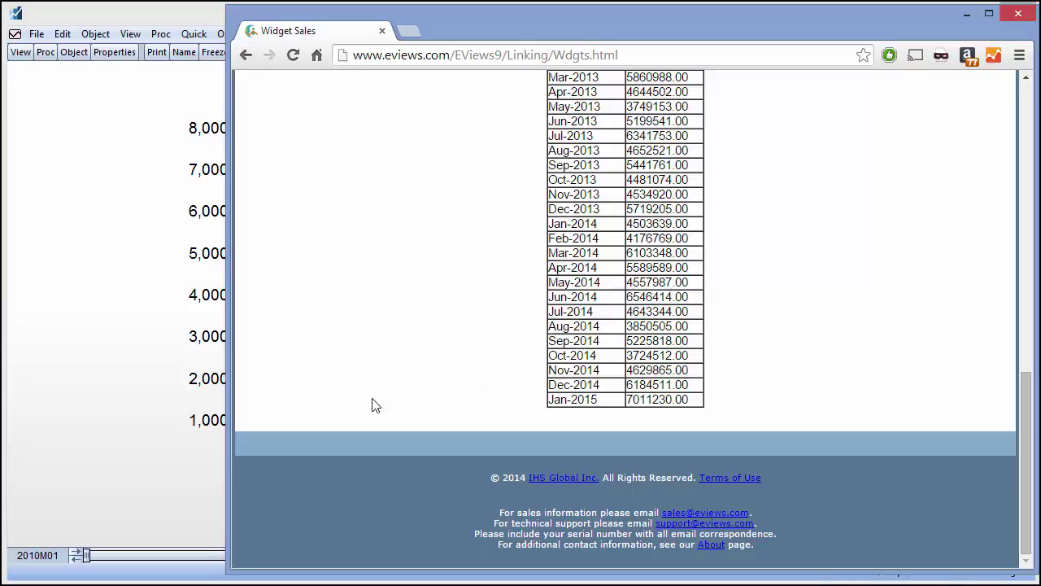
{"action": "left_click", "coordinate": [126, 261]}
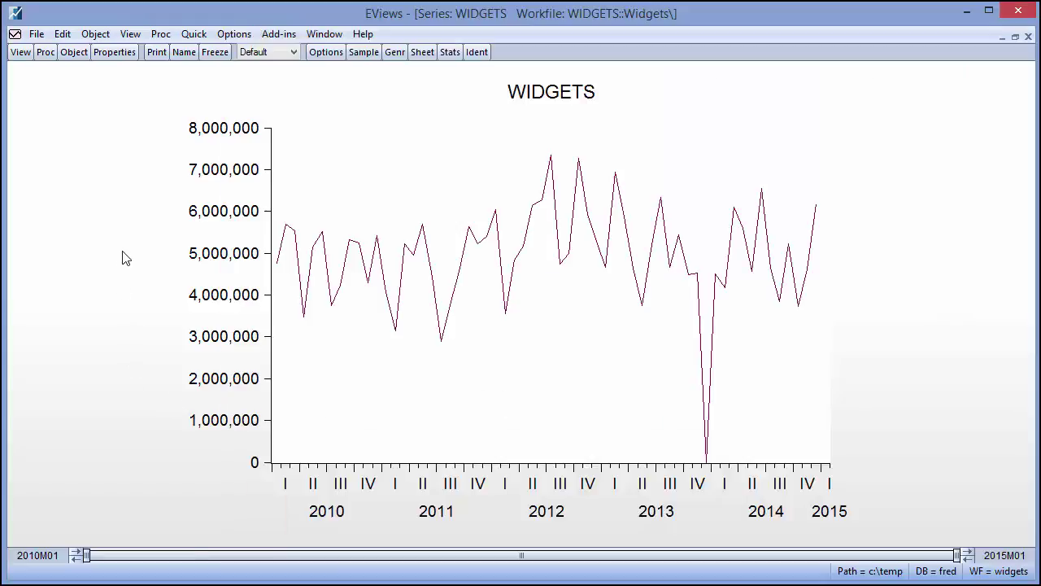